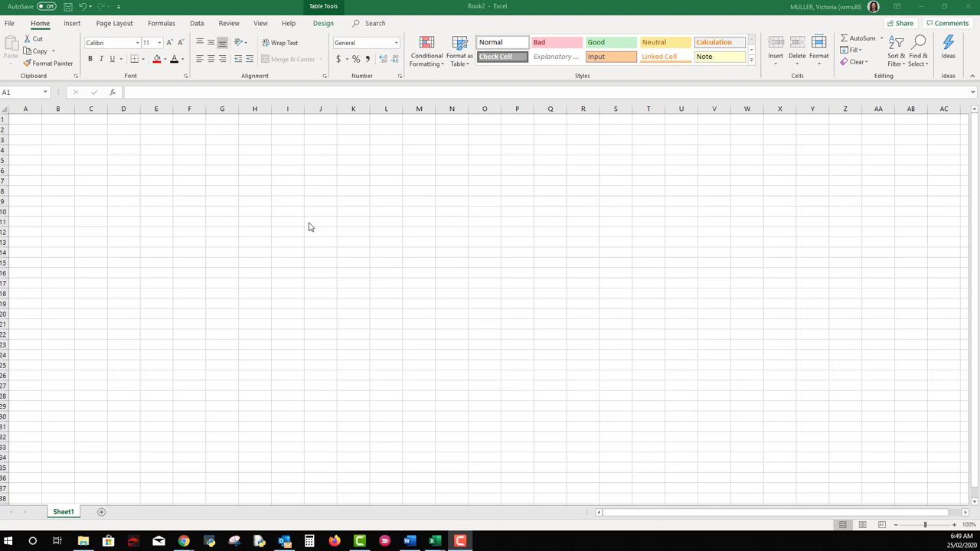
Enter the title "Computer Specifications" in cell A1
{"action": "left_click", "coordinate": [29, 119]}
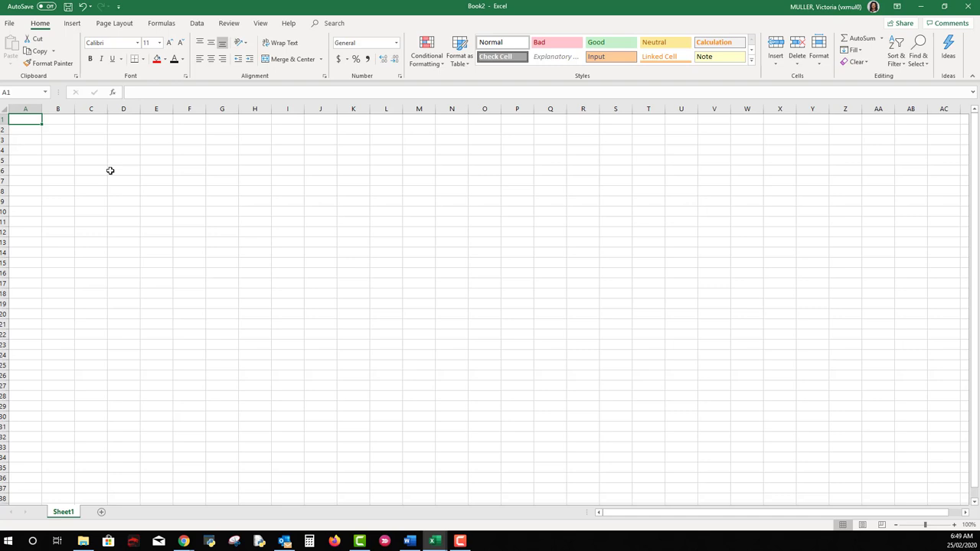
{"action": "type", "text": "Computer"}
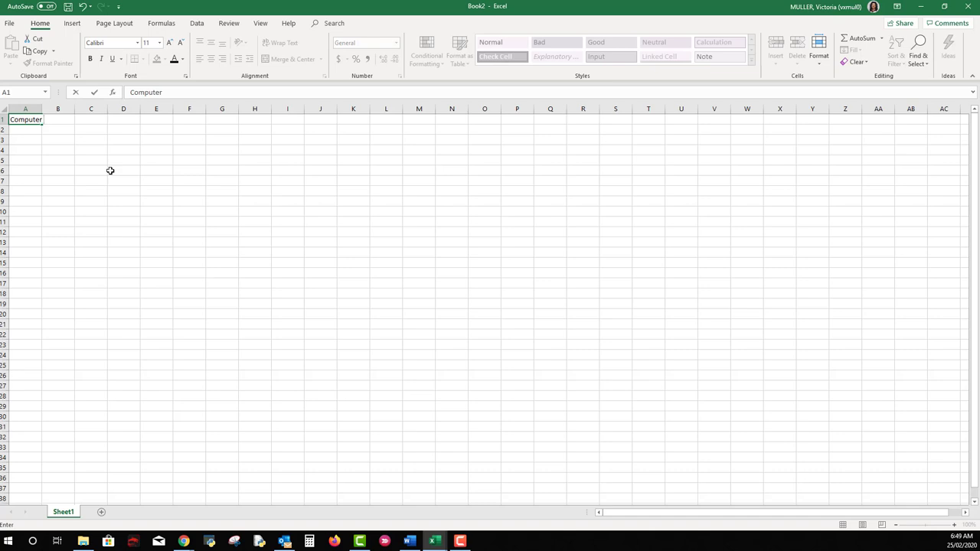
{"action": "type", "text": " Specifications"}
{"action": "left_click", "coordinate": [5, 129]}
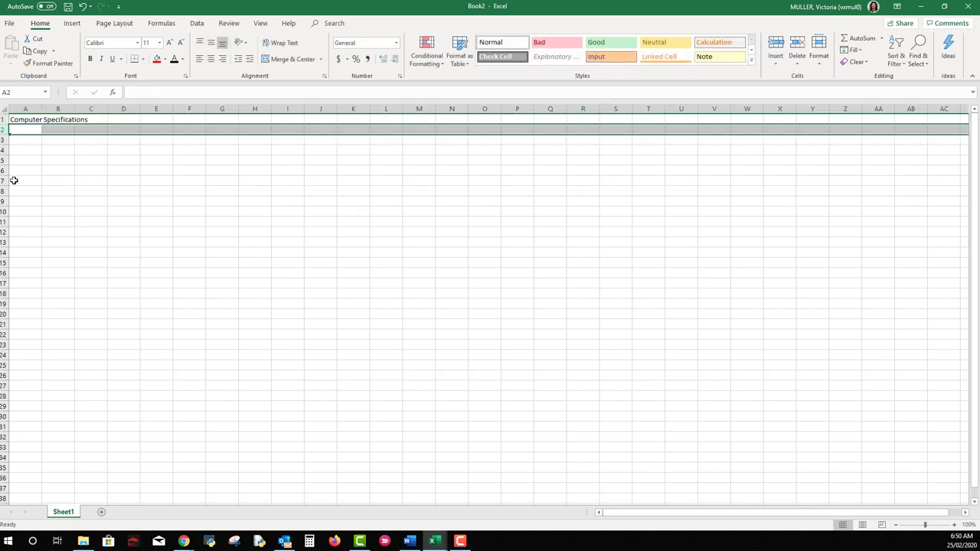
Enter the headings "Item Type", "Item Name", "Place of purchase" and "model" in cells A3 to D3
{"action": "left_click", "coordinate": [3, 141]}
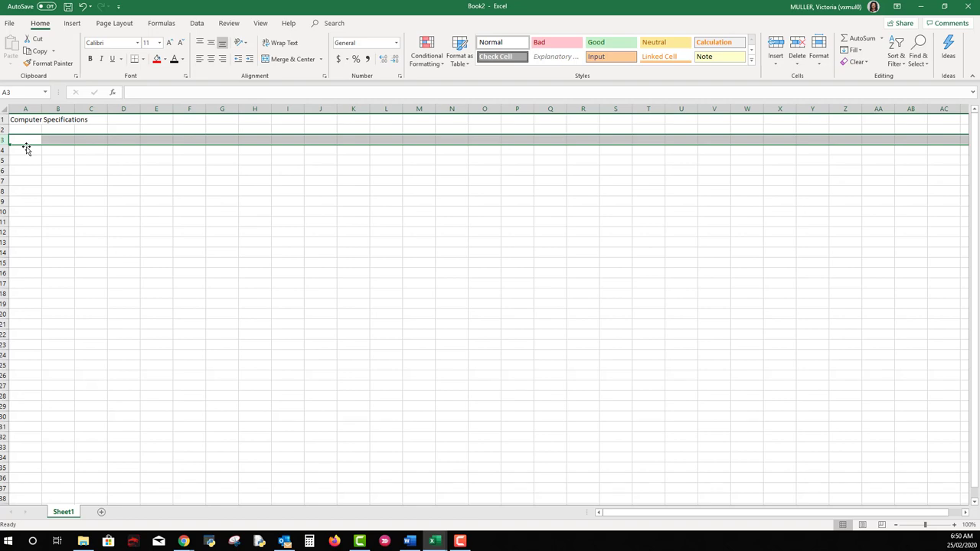
{"action": "type", "text": "Item Type"}
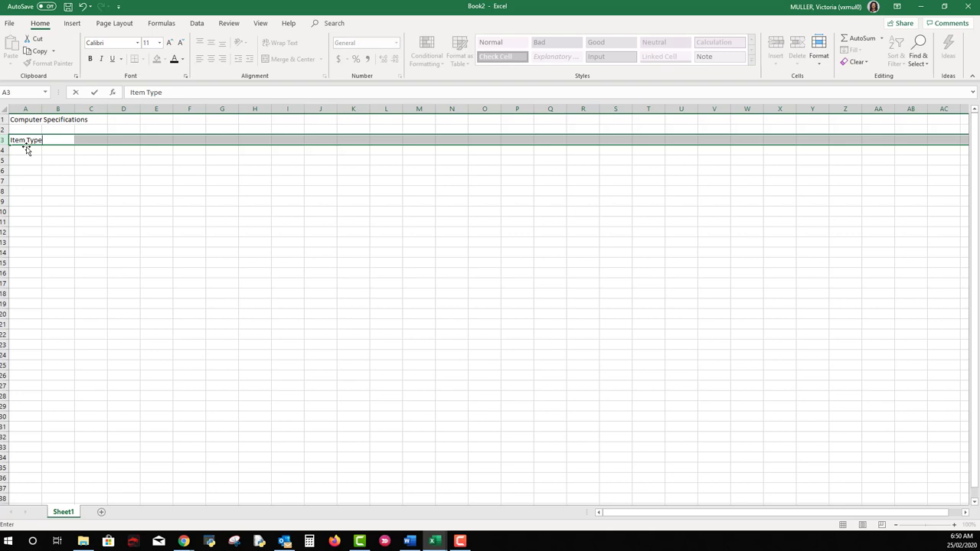
{"action": "key", "text": "Tab"}
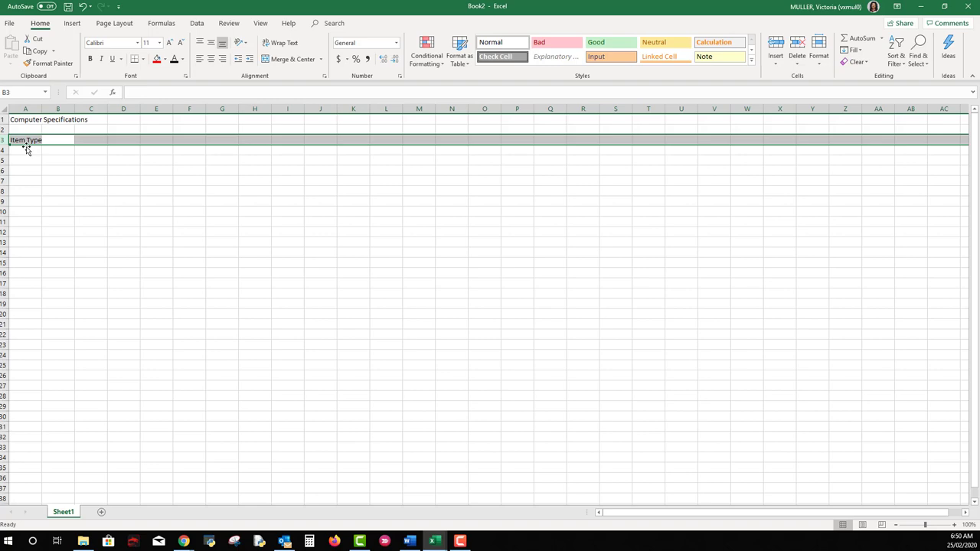
{"action": "type", "text": "Item Name"}
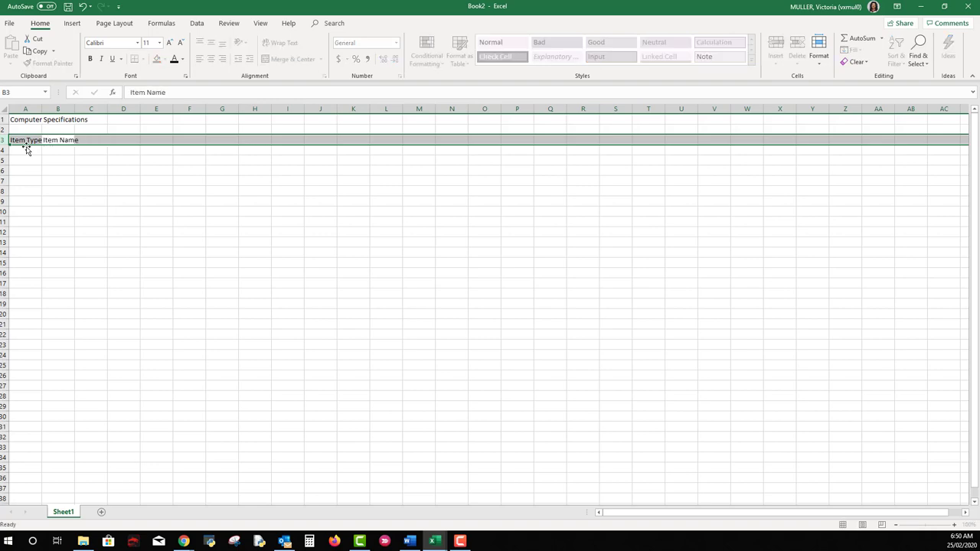
{"action": "key", "text": "Tab"}
{"action": "type", "text": "Pl"}
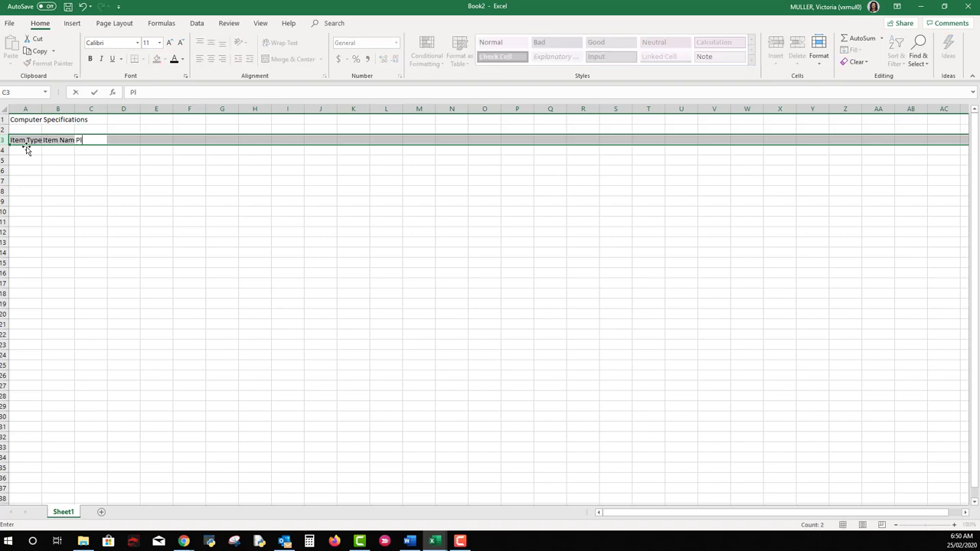
{"action": "type", "text": "ace of purchase"}
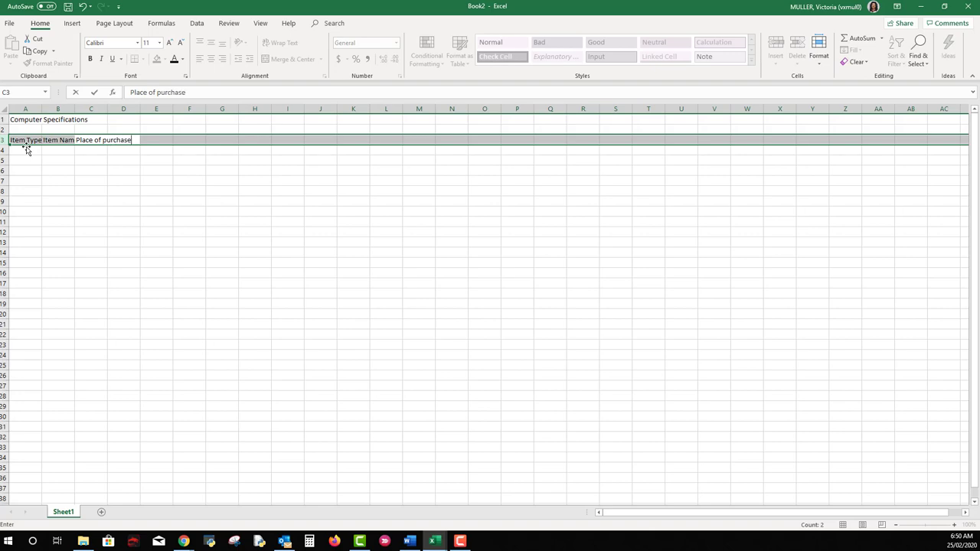
{"action": "key", "text": "Tab"}
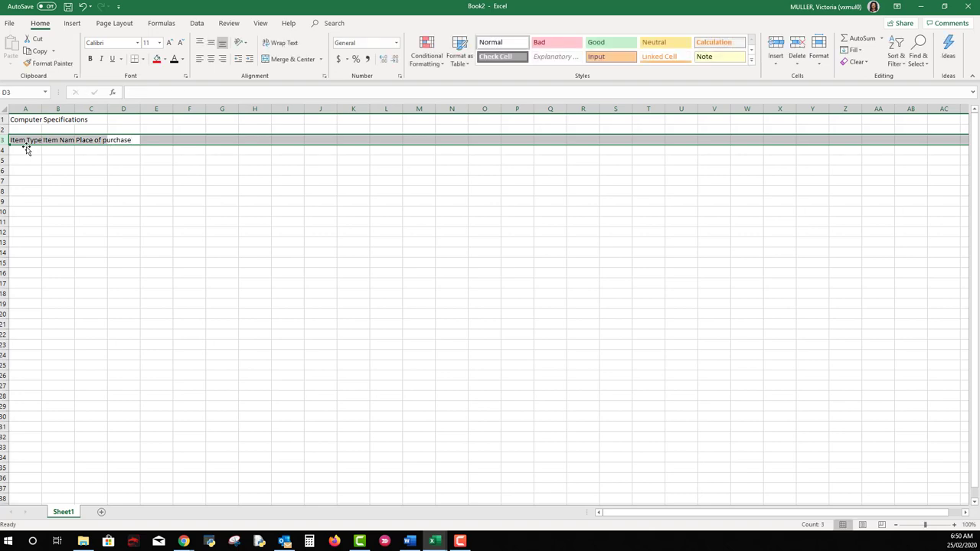
{"action": "type", "text": "model"}
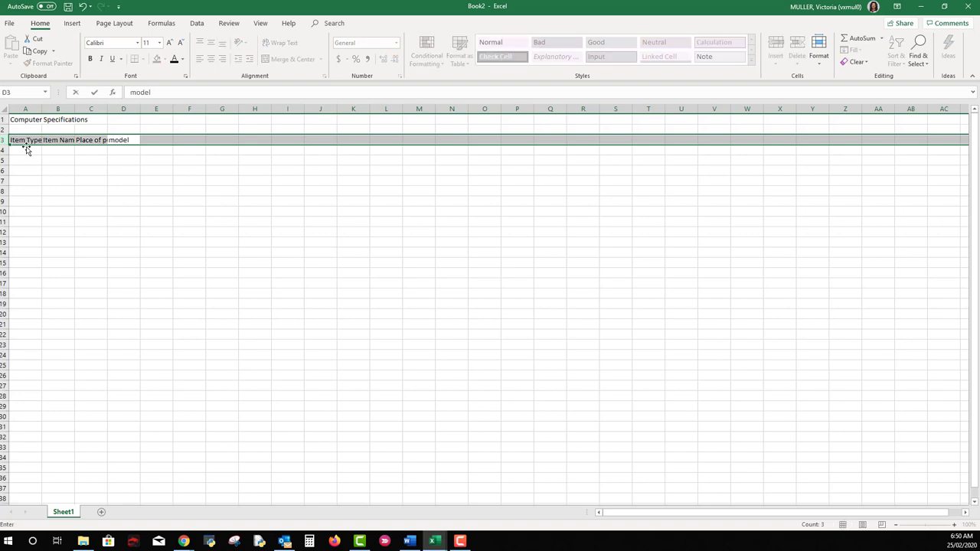
{"action": "left_click_drag", "start_coordinate": [121, 160], "coordinate": [152, 160]}
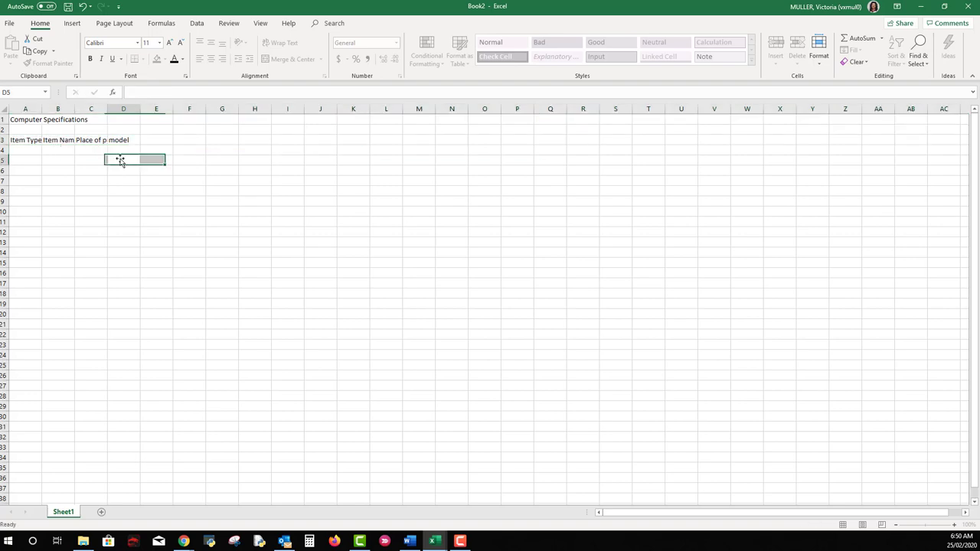
{"action": "left_click", "coordinate": [18, 140]}
{"action": "left_click", "coordinate": [68, 143]}
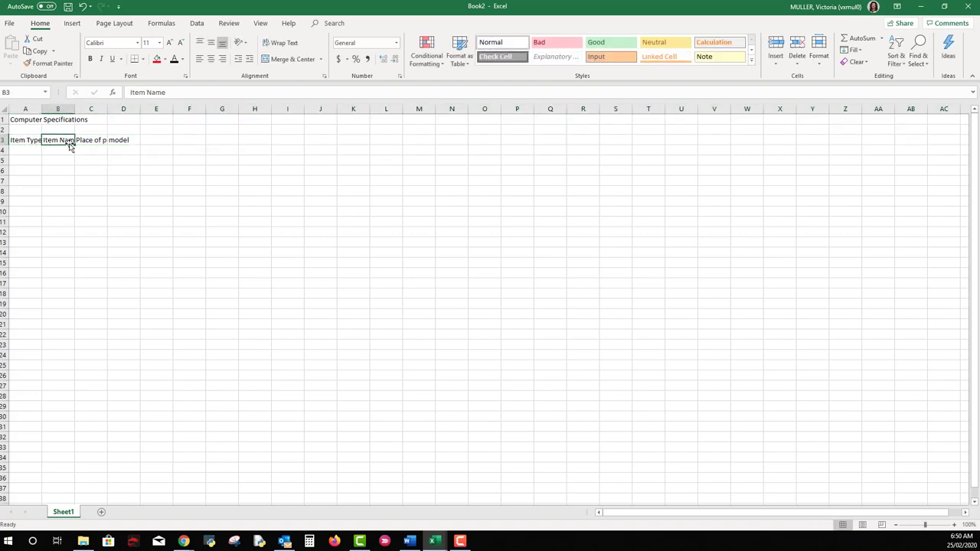
{"action": "left_click", "coordinate": [84, 142]}
{"action": "left_click", "coordinate": [114, 141]}
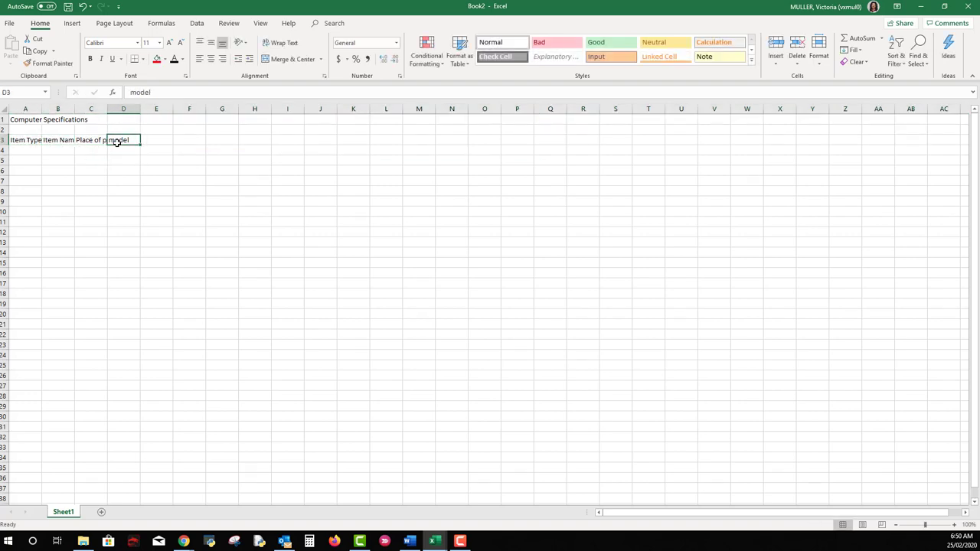
Auto-fit the widths of columns A to D to their contents
{"action": "left_click_drag", "start_coordinate": [28, 108], "coordinate": [132, 109]}
{"action": "double_click", "coordinate": [140, 110]}
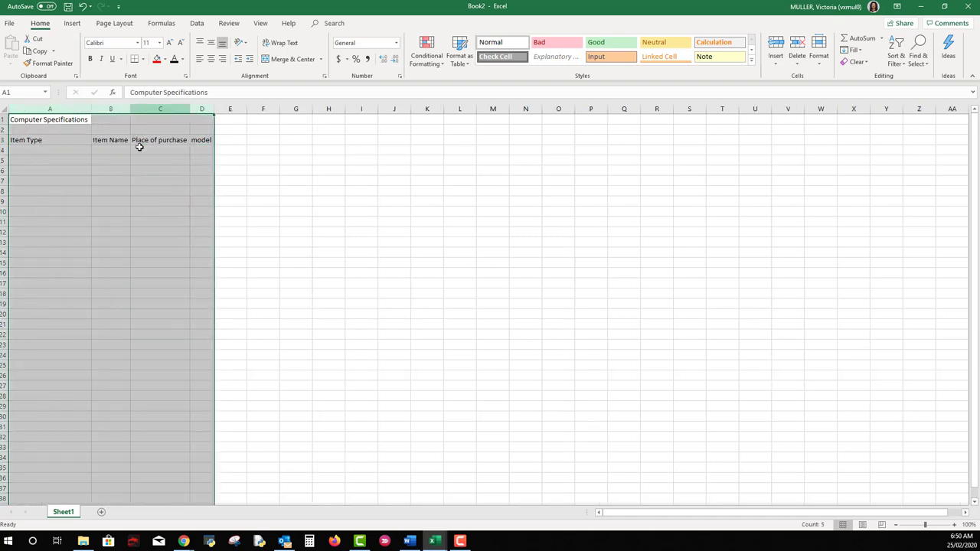
{"action": "left_click", "coordinate": [156, 222]}
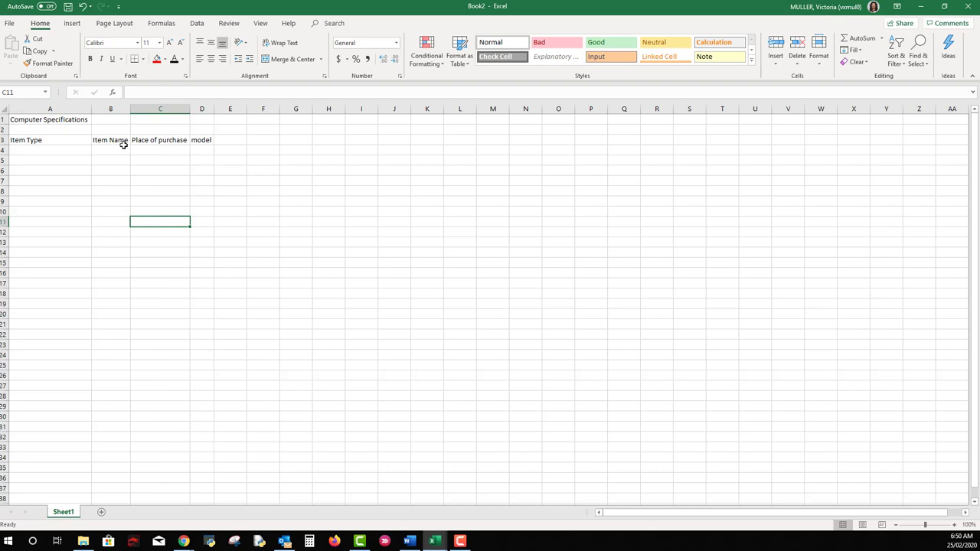
Widen column D beyond the "model" heading and narrow column A closer to the "Item Type" heading
{"action": "left_click", "coordinate": [199, 141]}
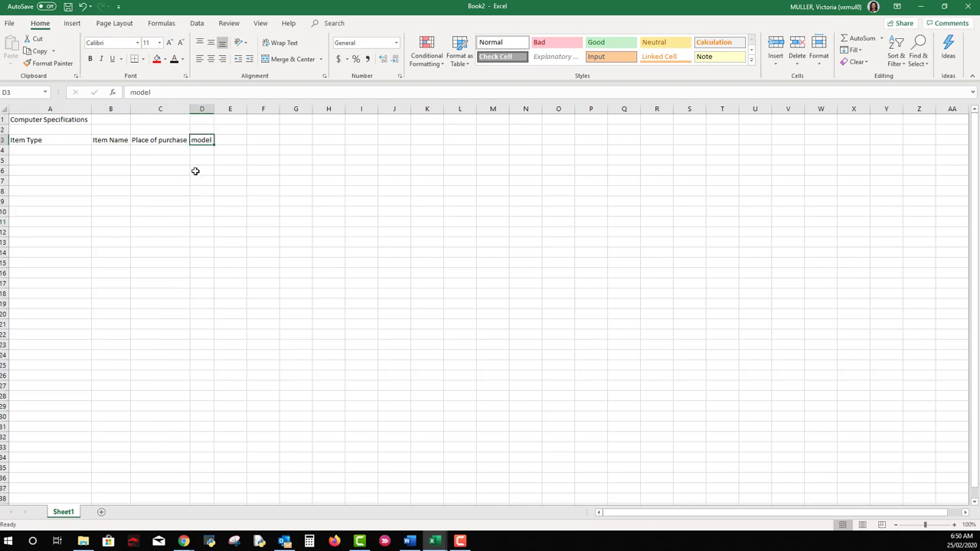
{"action": "left_click_drag", "start_coordinate": [214, 108], "coordinate": [233, 109]}
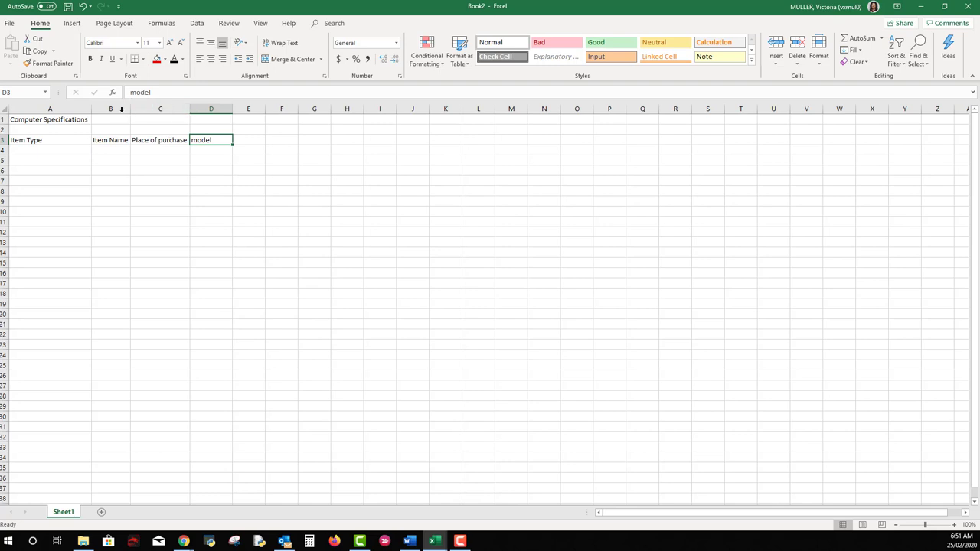
{"action": "left_click_drag", "start_coordinate": [91, 109], "coordinate": [64, 115]}
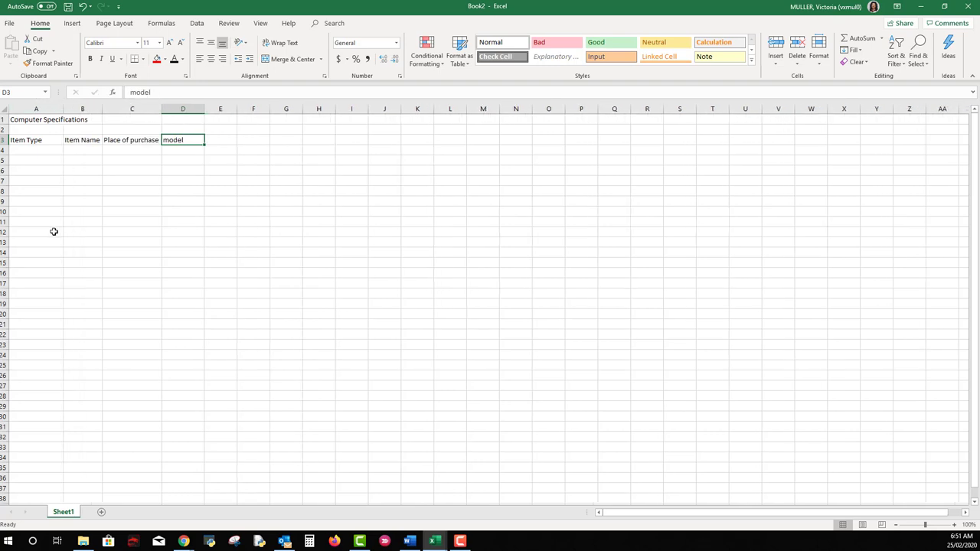
Add the headings "Processor", "RAM" and "HD Storage" in cells E3 to G3
{"action": "left_click", "coordinate": [215, 140]}
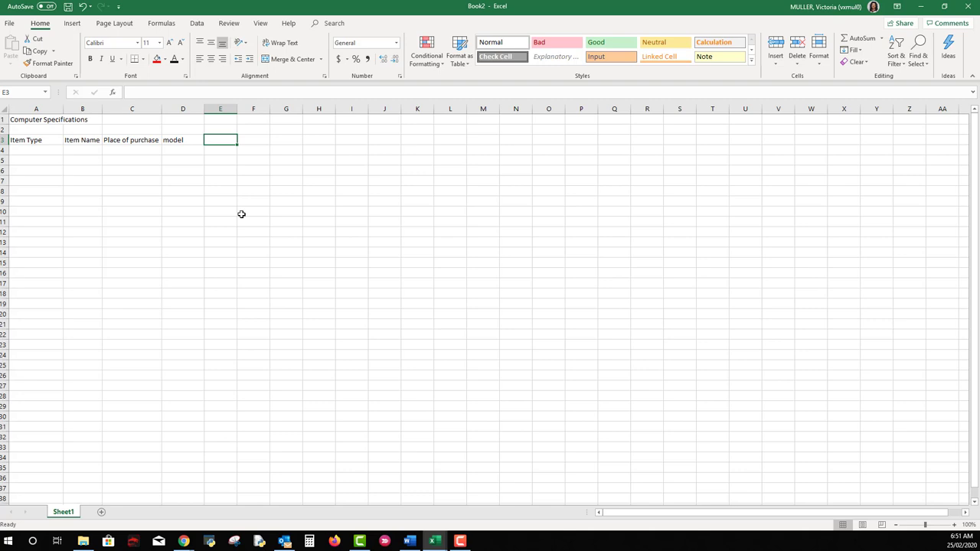
{"action": "type", "text": "Processor"}
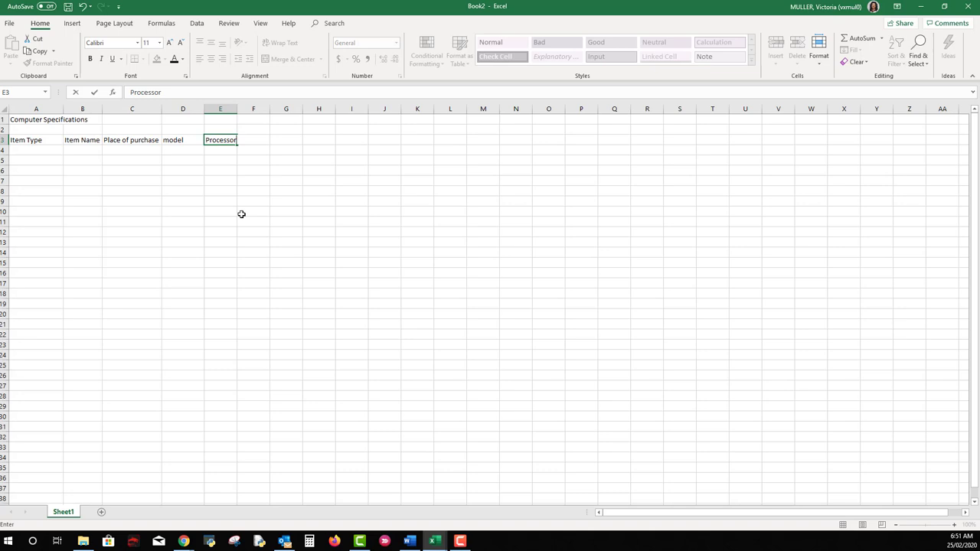
{"action": "key", "text": "Tab"}
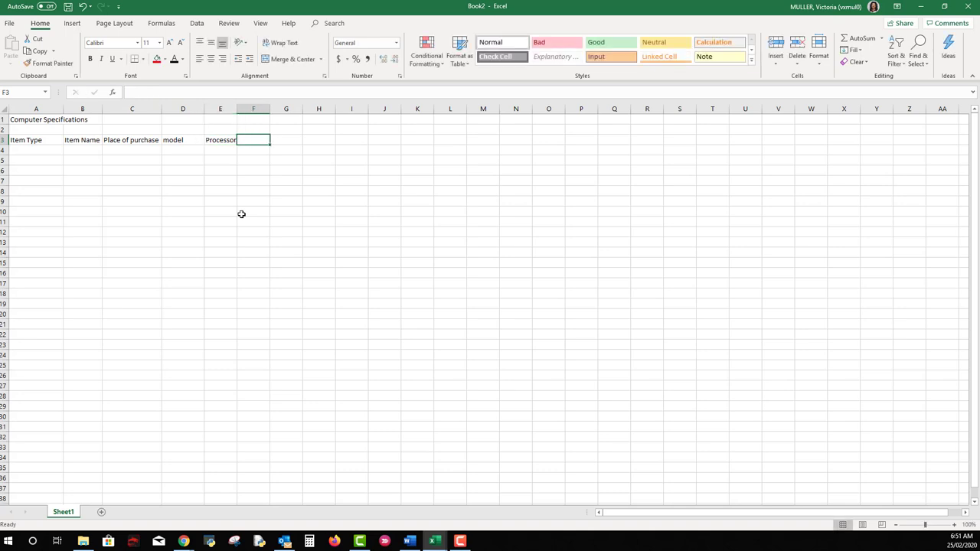
{"action": "type", "text": "RAM"}
{"action": "key", "text": "Tab"}
{"action": "type", "text": "H"}
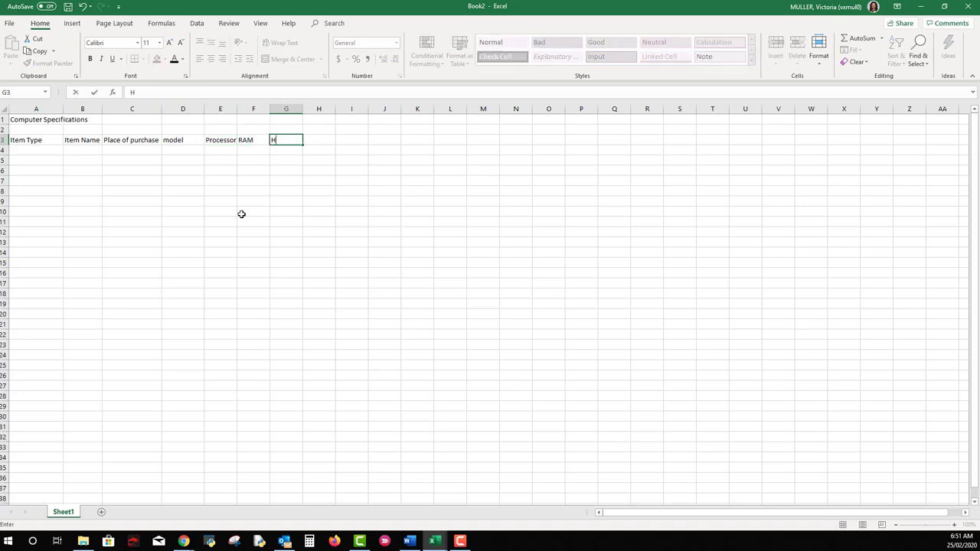
{"action": "type", "text": "D Storage"}
{"action": "key", "text": "Tab"}
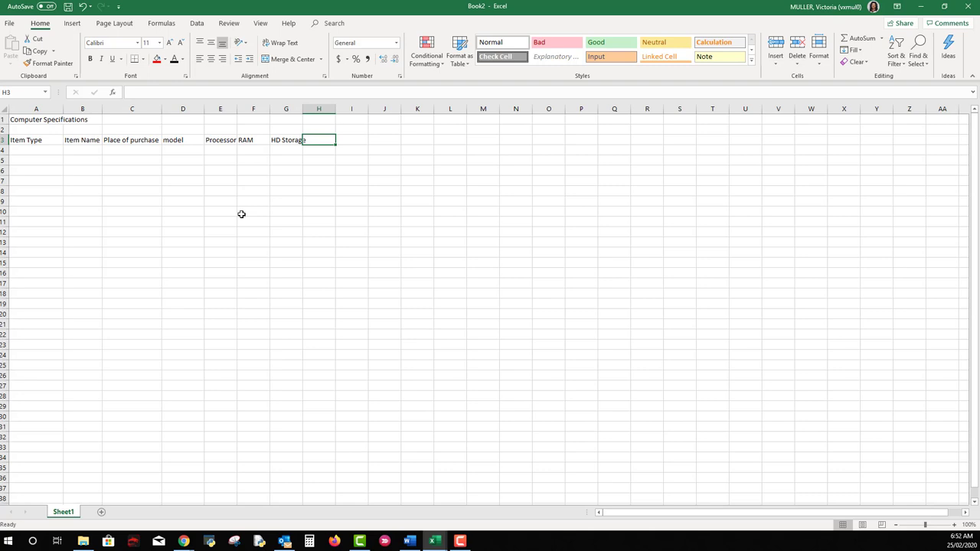
Add the headings "Unit Cost", "Quantity" and "Total" in cells H3 to J3
{"action": "type", "text": "Unit Cost"}
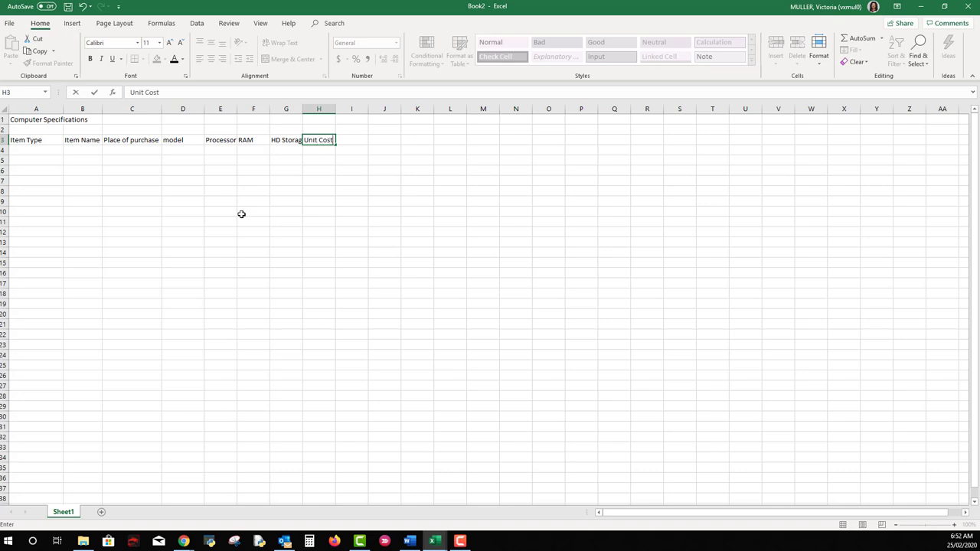
{"action": "key", "text": "Tab"}
{"action": "type", "text": "Qua"}
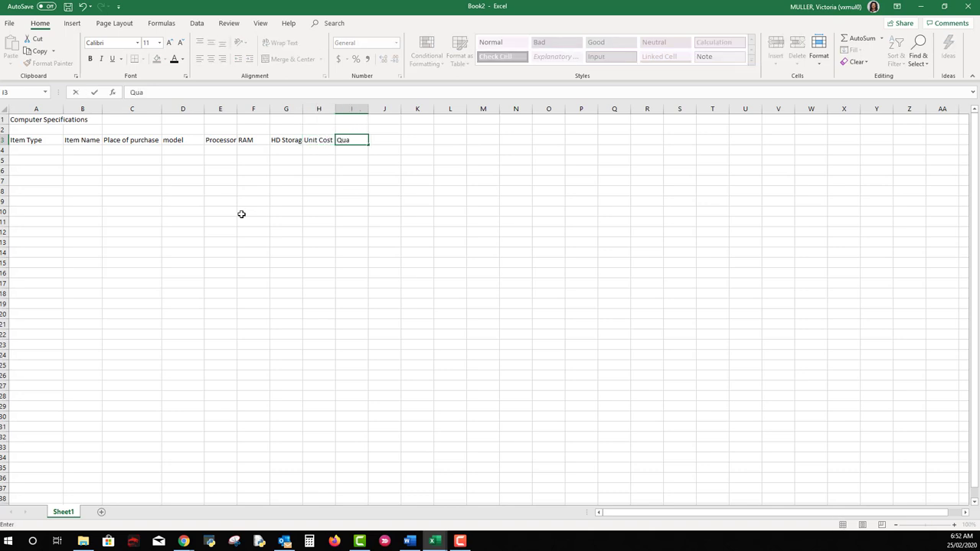
{"action": "type", "text": "ntity"}
{"action": "key", "text": "Tab"}
{"action": "type", "text": "Tota"}
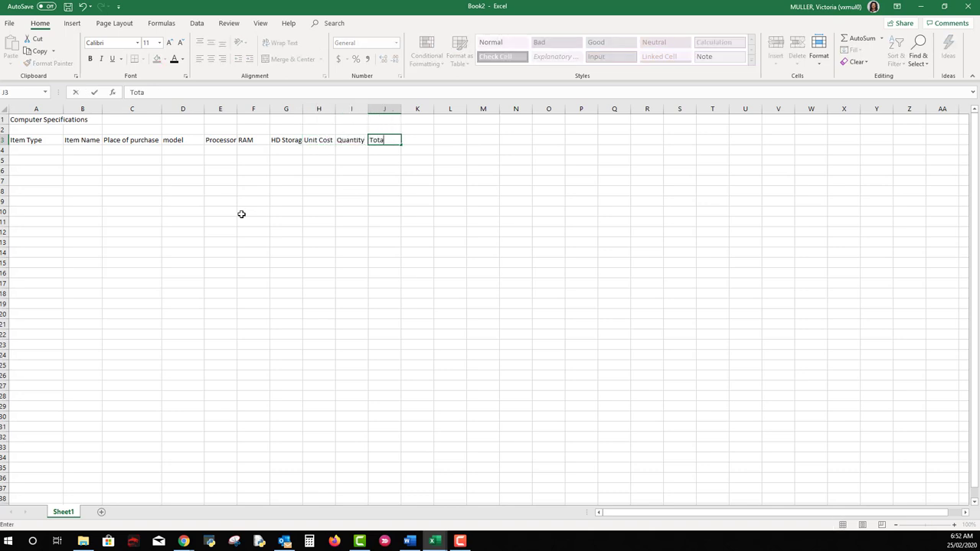
{"action": "type", "text": "l"}
{"action": "left_click", "coordinate": [346, 152]}
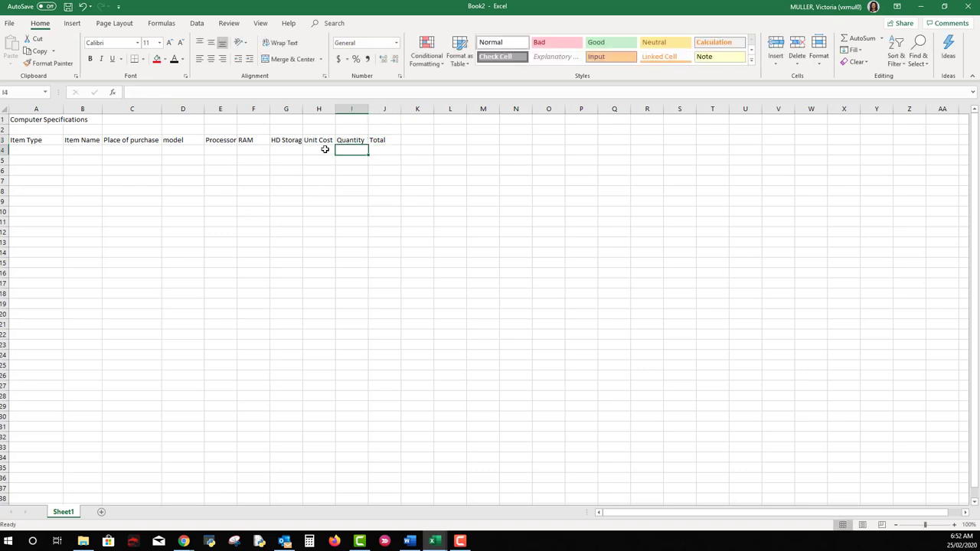
{"action": "left_click", "coordinate": [327, 150]}
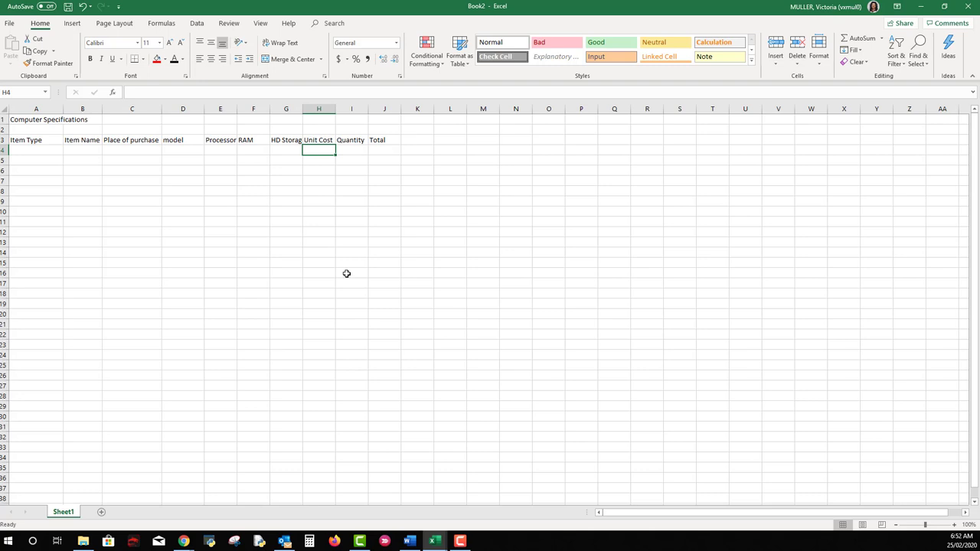
{"action": "left_click", "coordinate": [349, 150]}
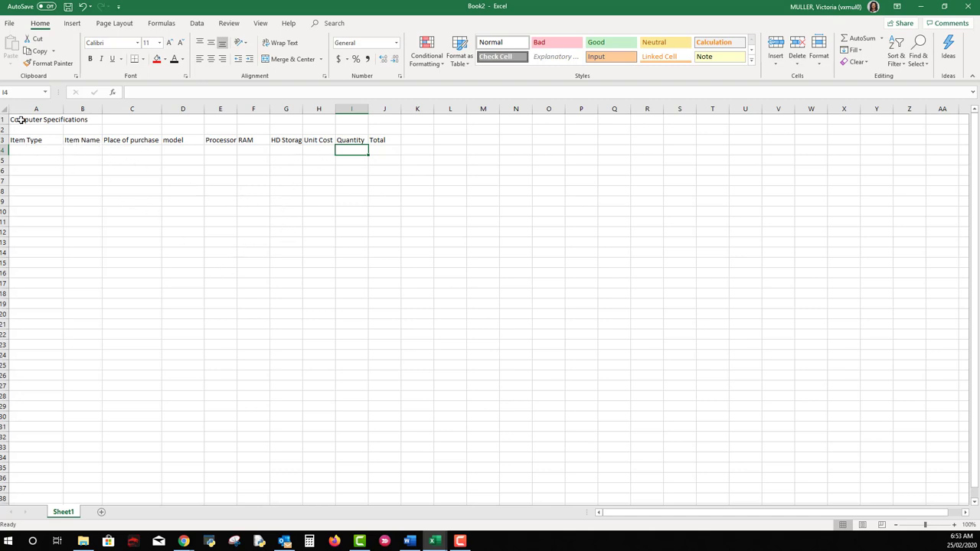
Merge and center the title across A1 to J1 and increase the height of row 1
{"action": "left_click_drag", "start_coordinate": [22, 120], "coordinate": [374, 118]}
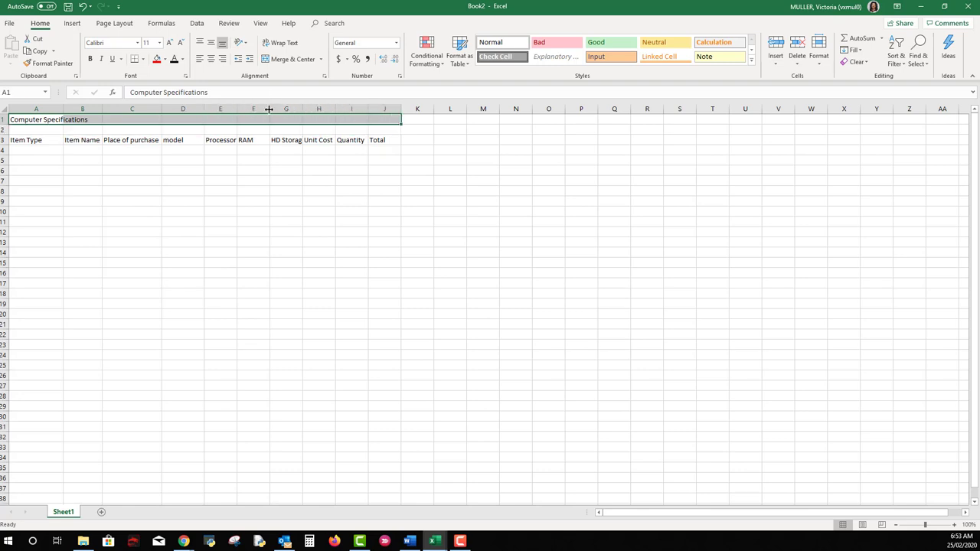
{"action": "left_click", "coordinate": [288, 60]}
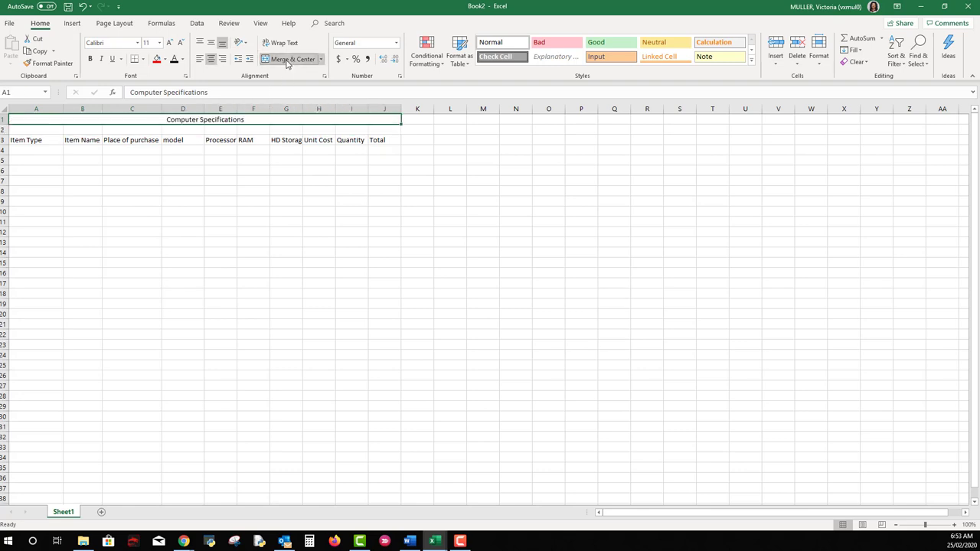
{"action": "left_click_drag", "start_coordinate": [4, 124], "coordinate": [3, 136]}
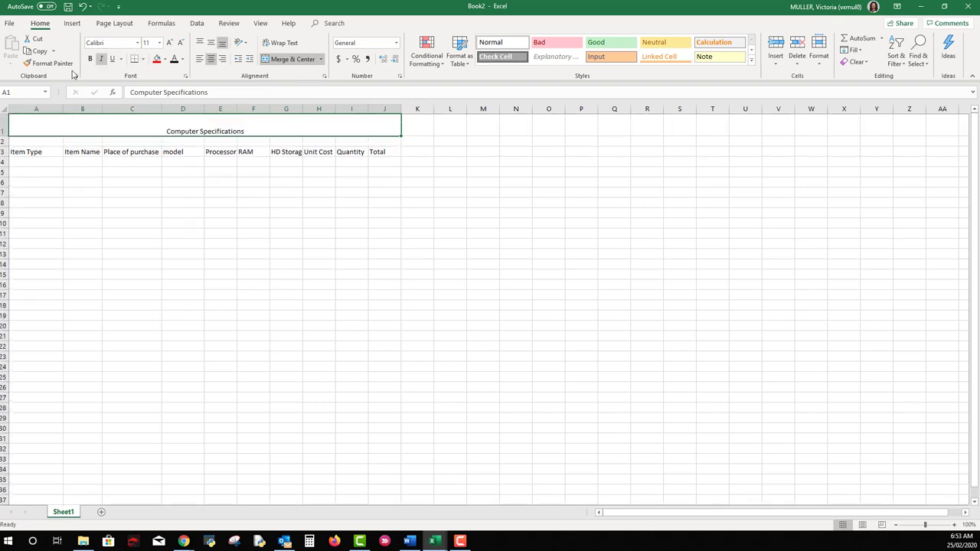
Change the font of the entire worksheet to Arial
{"action": "left_click", "coordinate": [3, 108]}
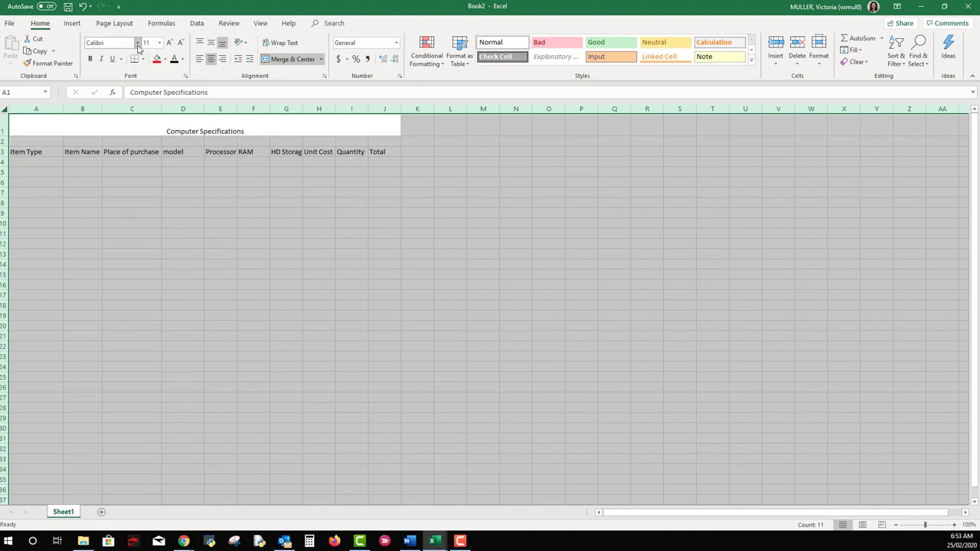
{"action": "left_click", "coordinate": [138, 43]}
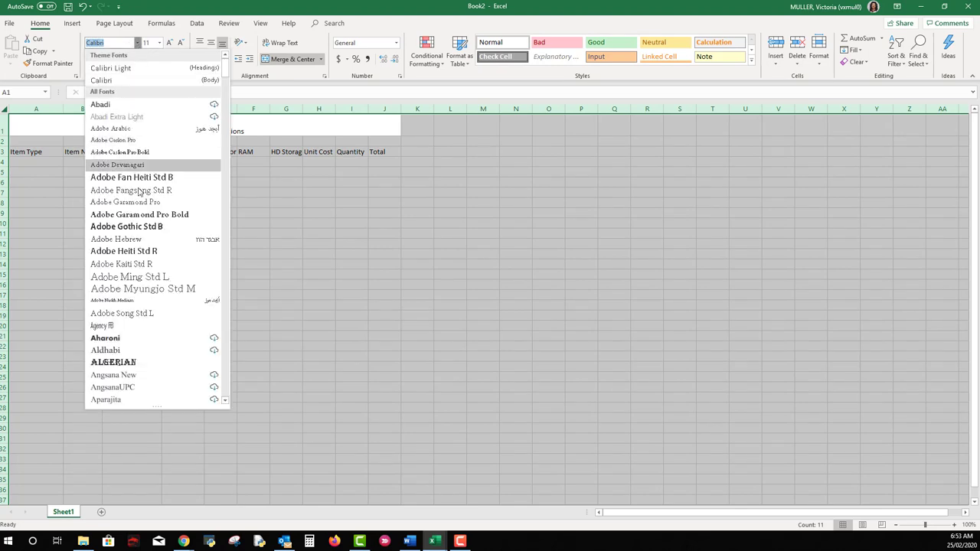
{"action": "scroll", "coordinate": [138, 363], "scroll_direction": "down", "scroll_amount": 1}
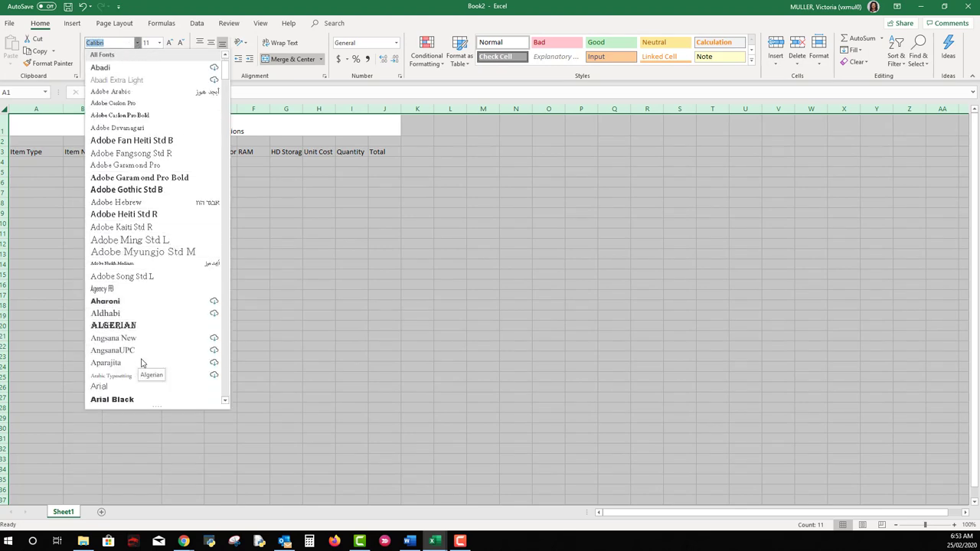
{"action": "left_click", "coordinate": [135, 389]}
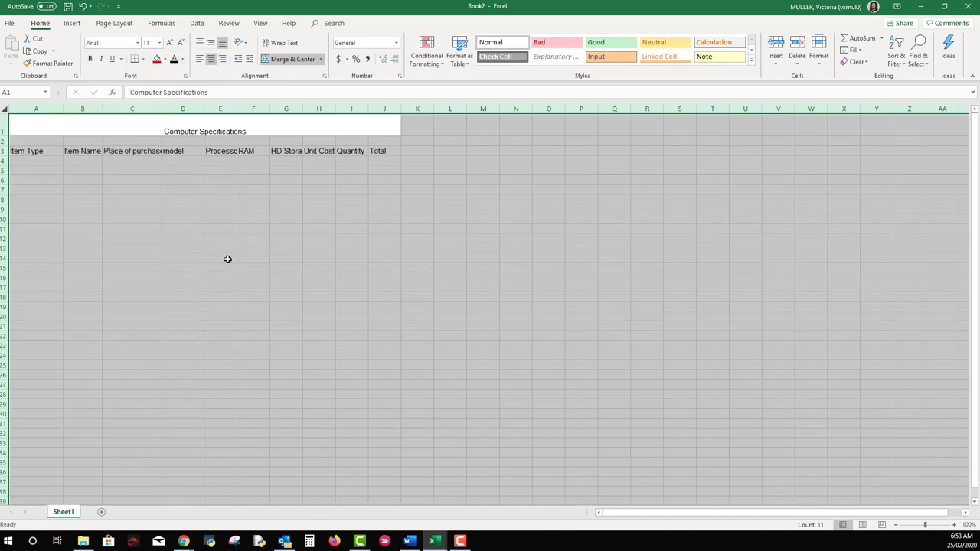
Vertically center the title in its merged cell and set its font size to 20
{"action": "left_click", "coordinate": [156, 128]}
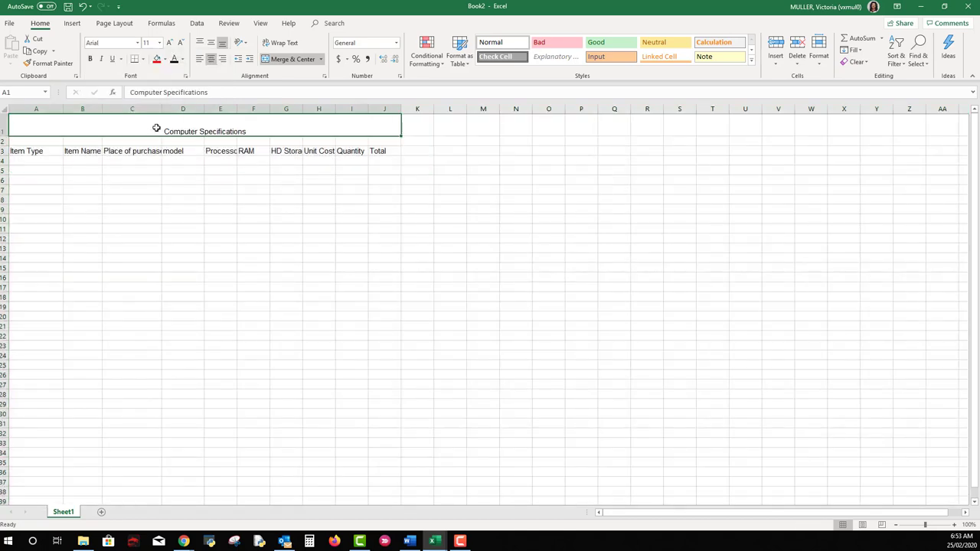
{"action": "left_click", "coordinate": [210, 44]}
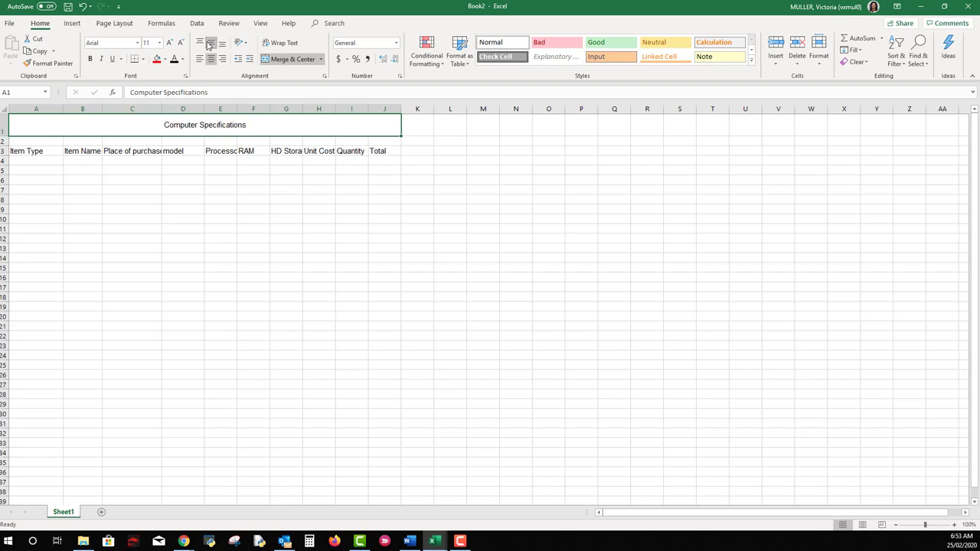
{"action": "left_click", "coordinate": [159, 43]}
{"action": "left_click", "coordinate": [147, 132]}
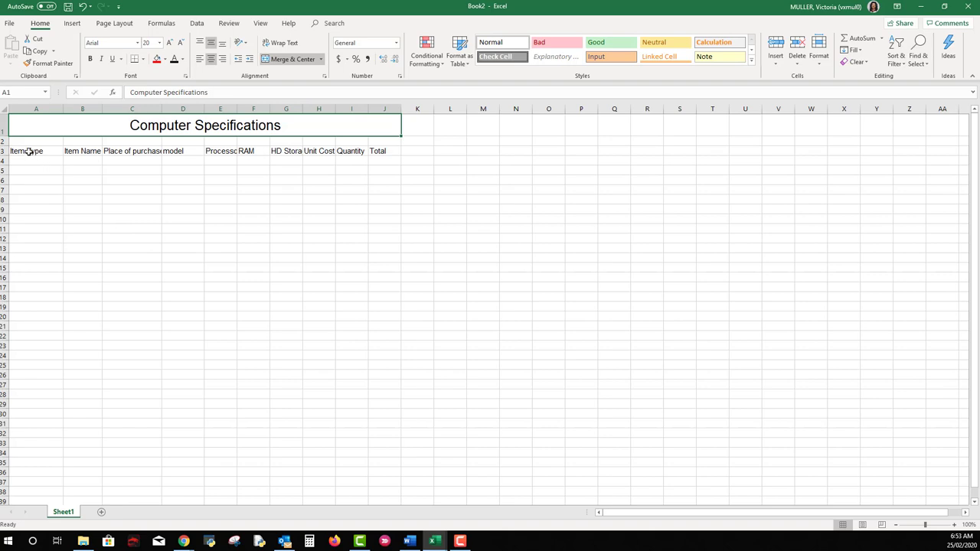
Narrow column J closer to the "Total" heading and fit column C to the "Place of purchase" heading
{"action": "left_click_drag", "start_coordinate": [28, 152], "coordinate": [392, 150]}
{"action": "left_click_drag", "start_coordinate": [400, 110], "coordinate": [388, 109]}
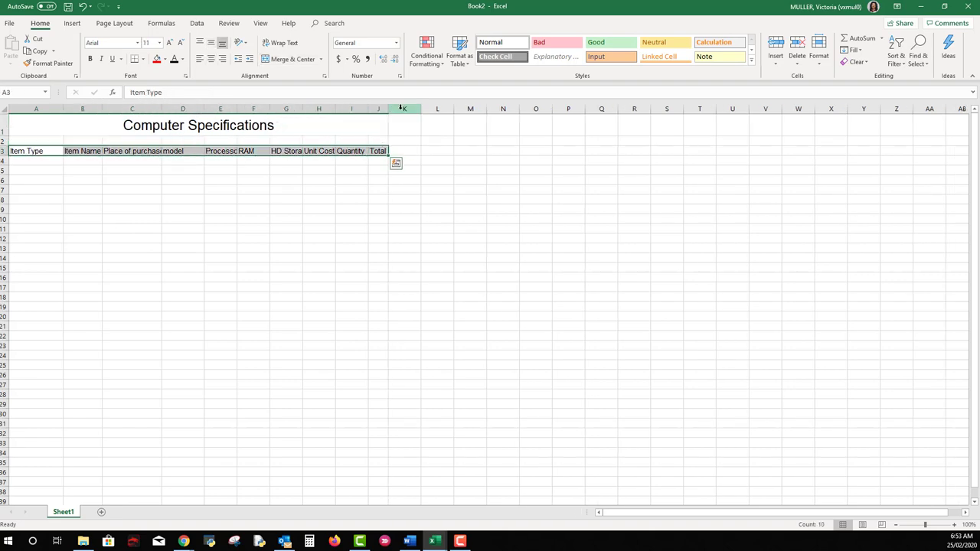
{"action": "left_click", "coordinate": [147, 151]}
{"action": "double_click", "coordinate": [162, 108]}
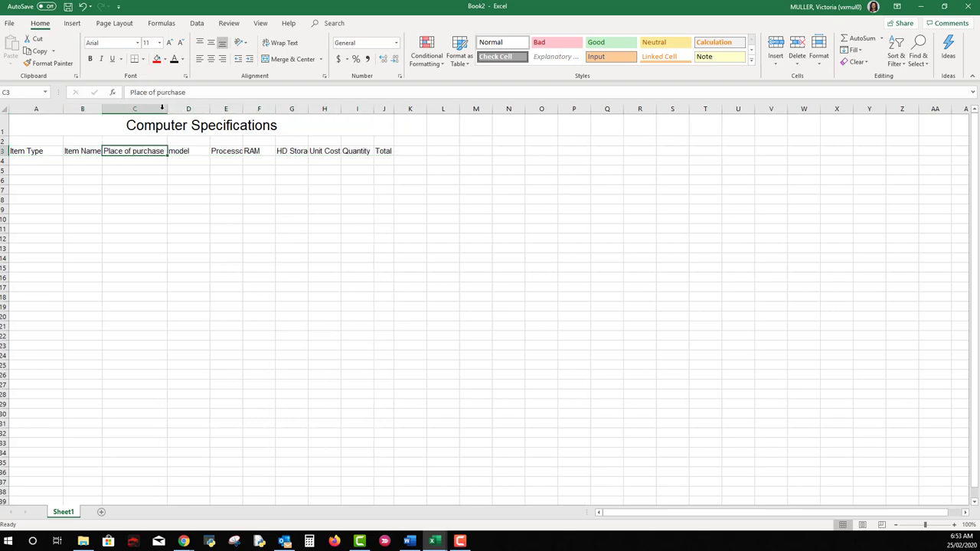
{"action": "left_click", "coordinate": [85, 150]}
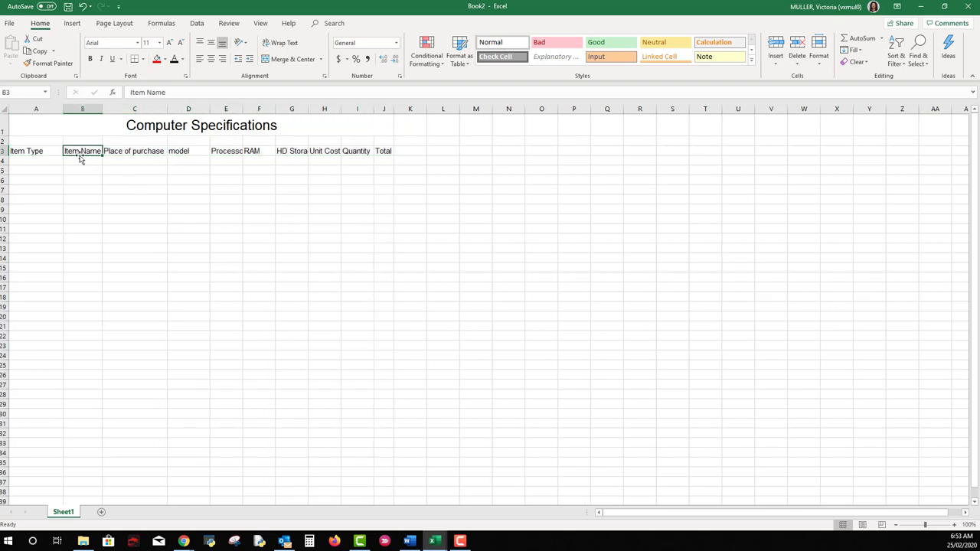
Merge and center cells A2 to D2 and enter the heading "Hardware / Software Specifics"
{"action": "left_click_drag", "start_coordinate": [32, 151], "coordinate": [176, 153]}
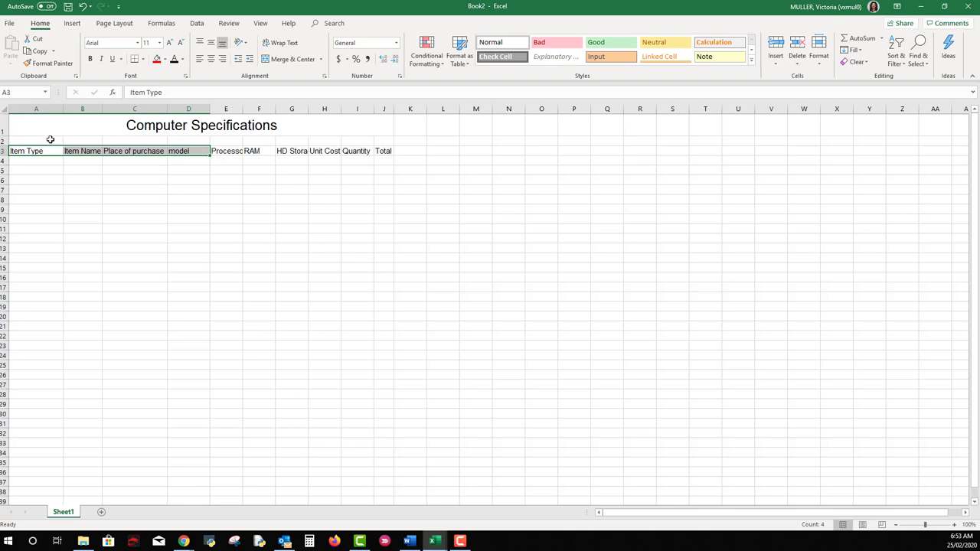
{"action": "left_click_drag", "start_coordinate": [50, 139], "coordinate": [168, 142]}
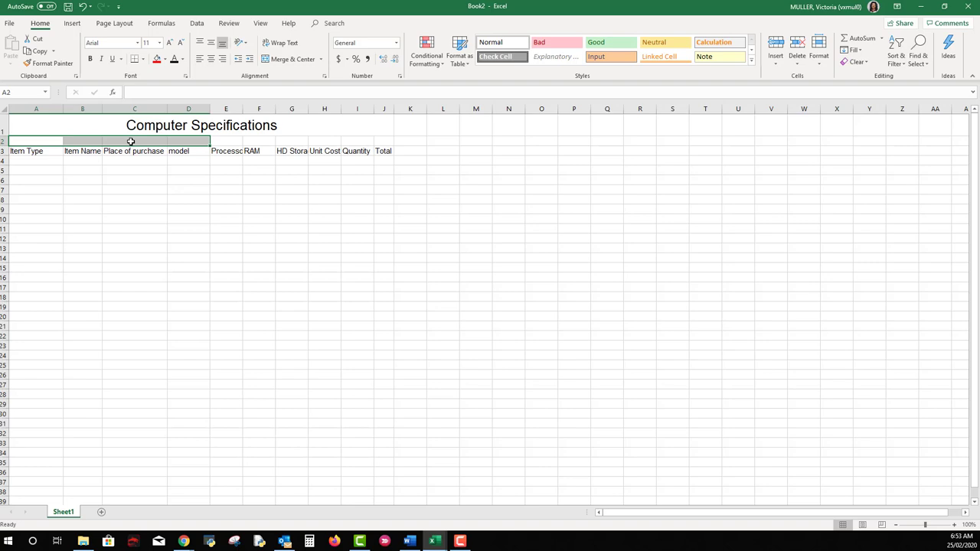
{"action": "left_click", "coordinate": [283, 60]}
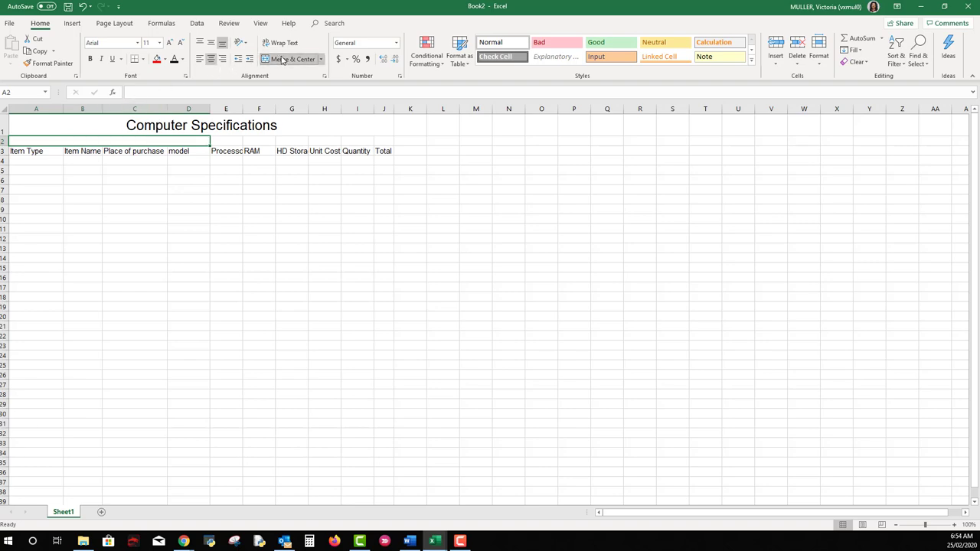
{"action": "type", "text": "Hard"}
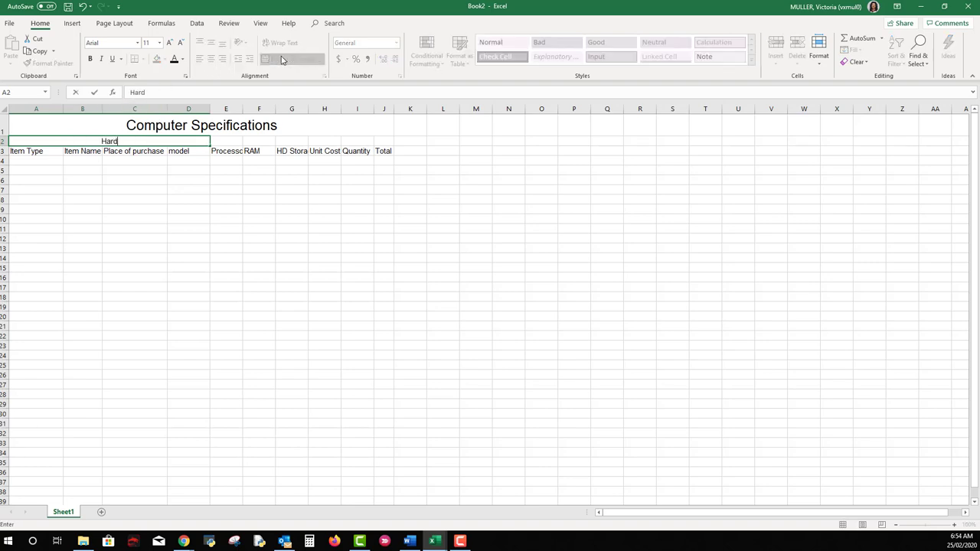
{"action": "type", "text": "ware P"}
{"action": "double_click", "coordinate": [126, 141]}
{"action": "type", "text": "/ Software Specifics"}
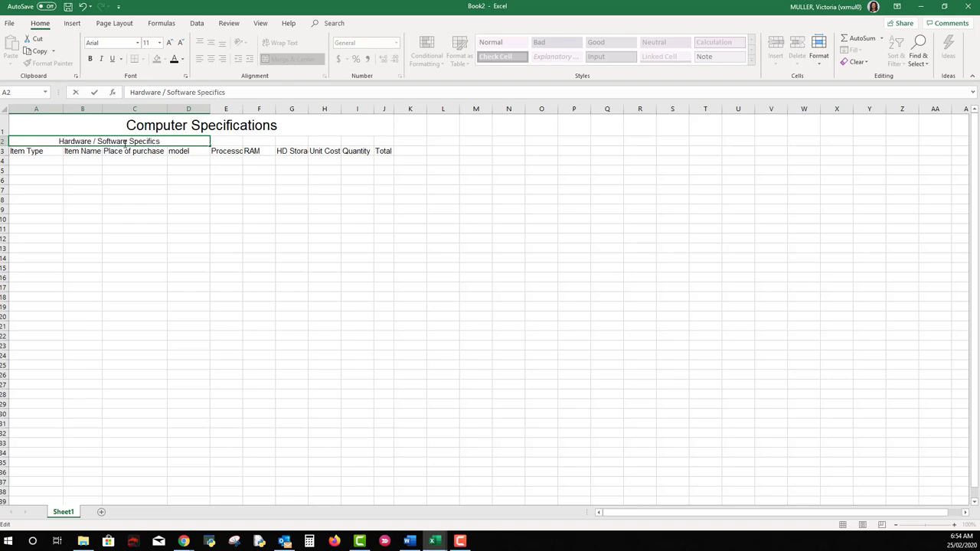
{"action": "key", "text": "Return"}
{"action": "left_click", "coordinate": [44, 170]}
{"action": "left_click", "coordinate": [94, 142]}
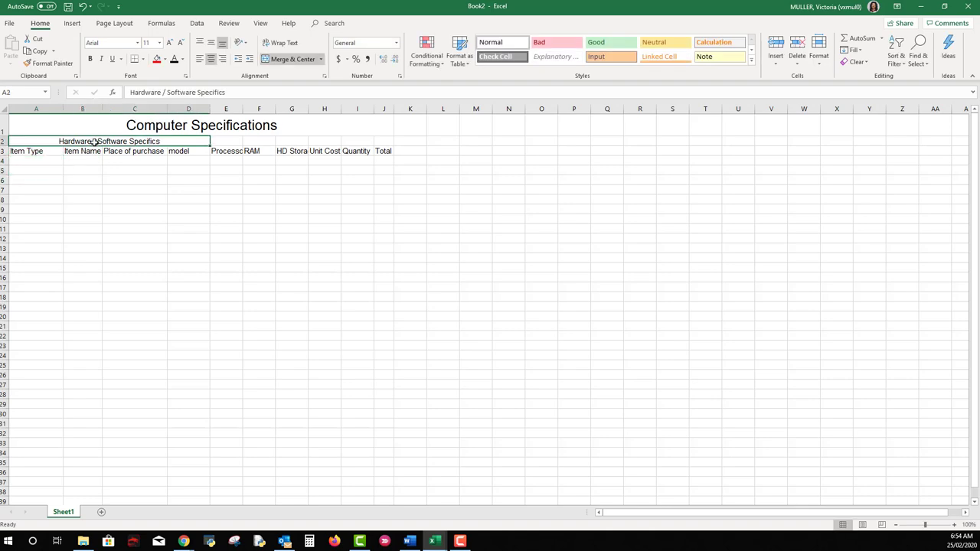
Merge and center cells E2 to G2 and enter the heading "Min System Requirements"
{"action": "left_click", "coordinate": [232, 144]}
{"action": "left_click_drag", "start_coordinate": [231, 143], "coordinate": [286, 142]}
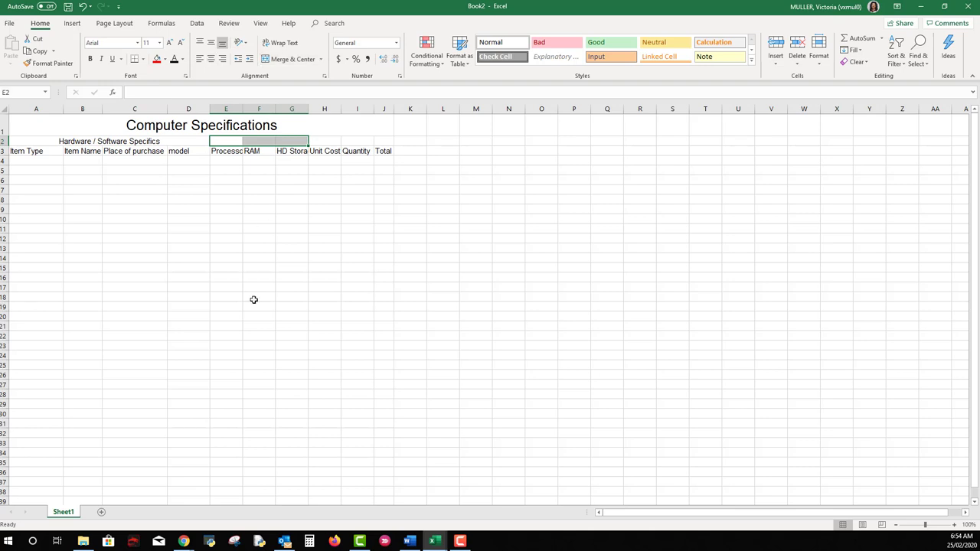
{"action": "left_click", "coordinate": [283, 60]}
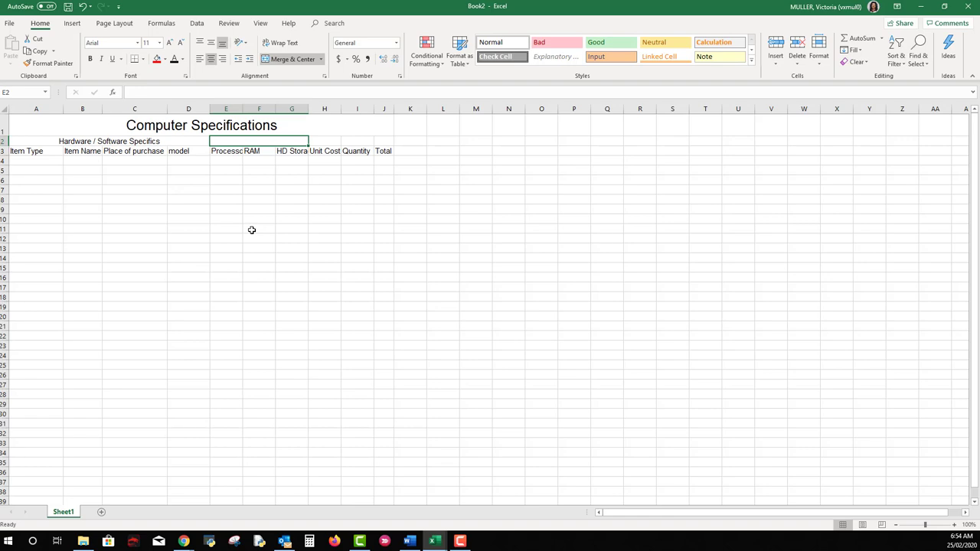
{"action": "type", "text": "Min Syst"}
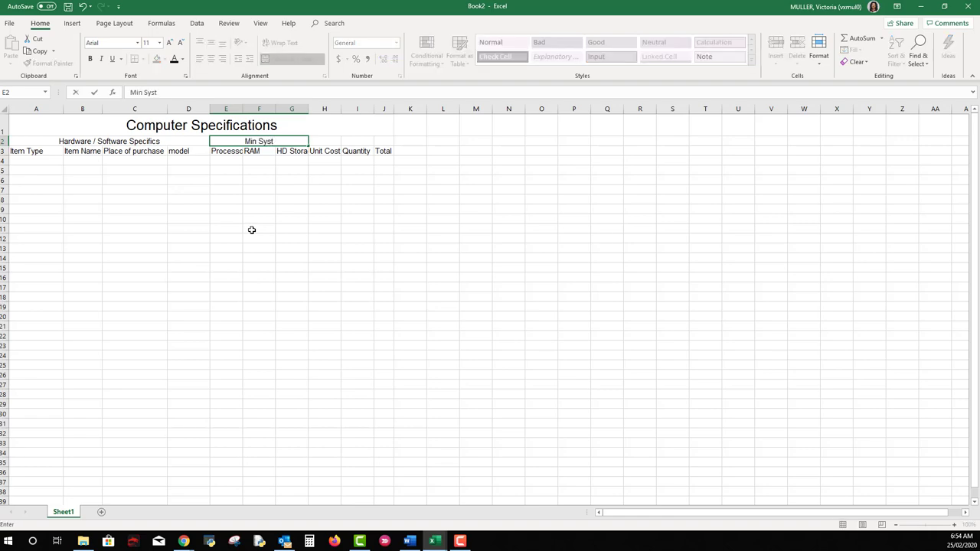
{"action": "type", "text": "em Requirements"}
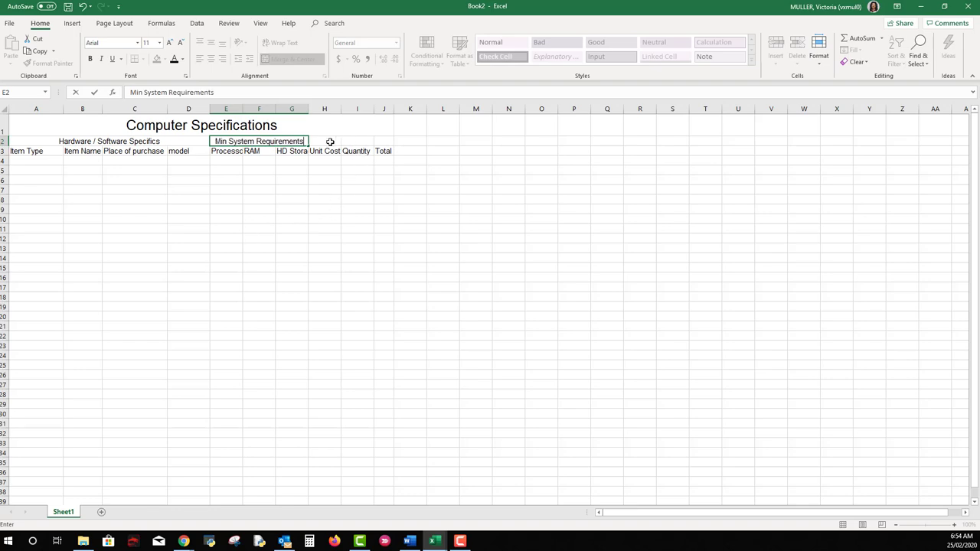
Add a merged, centered "Costings" heading across H2 to J2 and widen column G to show the full "HD Storage" heading
{"action": "left_click_drag", "start_coordinate": [329, 142], "coordinate": [381, 144]}
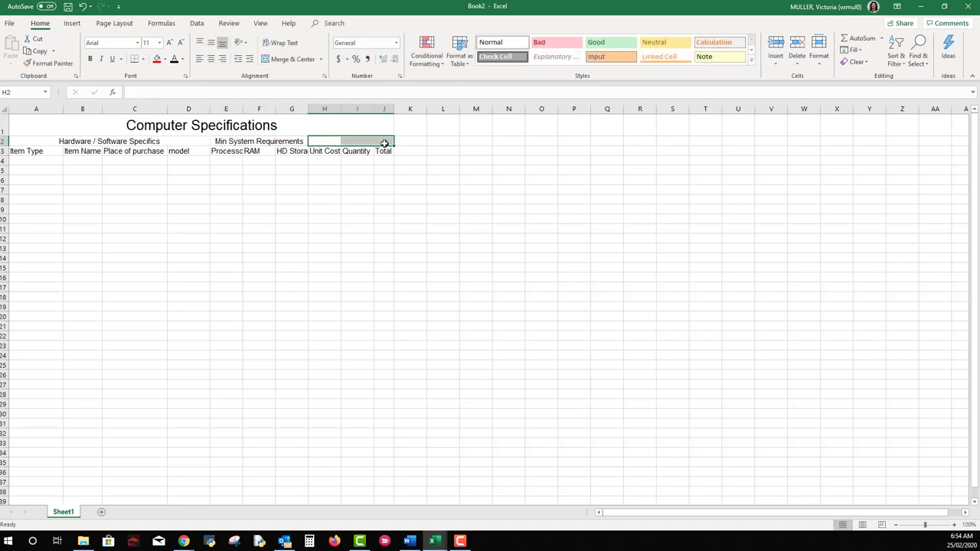
{"action": "left_click", "coordinate": [290, 59]}
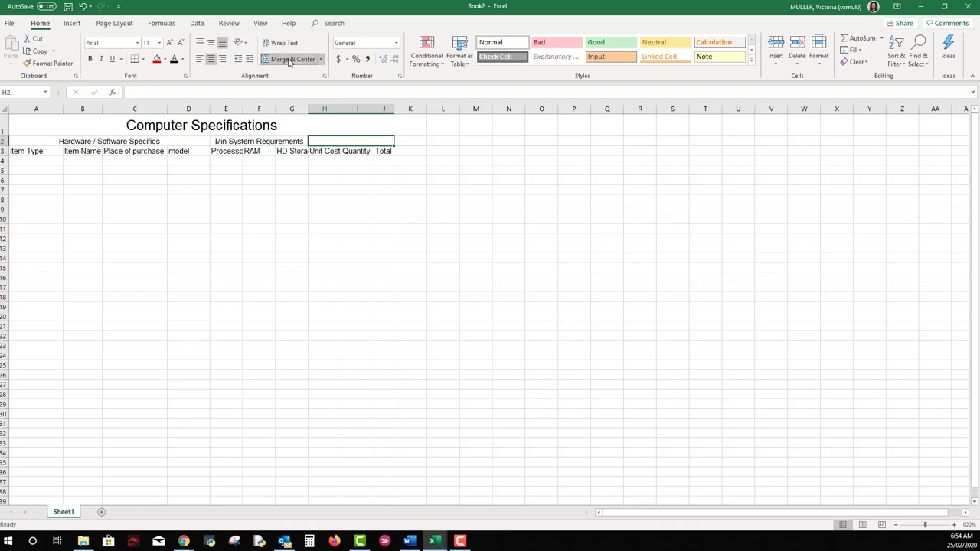
{"action": "type", "text": "Cost"}
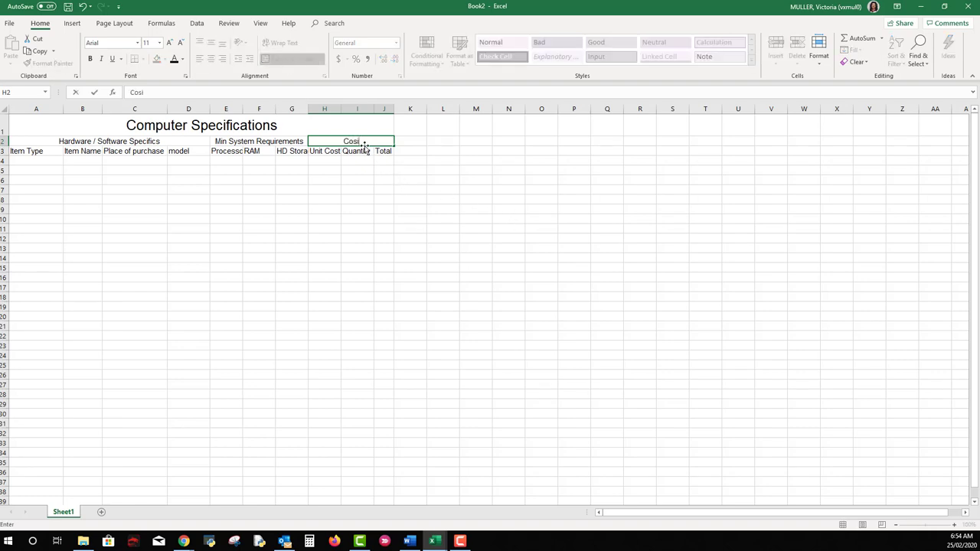
{"action": "left_click_drag", "start_coordinate": [363, 141], "coordinate": [344, 141]}
{"action": "type", "text": "Costings"}
{"action": "left_click", "coordinate": [354, 168]}
{"action": "left_click_drag", "start_coordinate": [308, 109], "coordinate": [318, 108]}
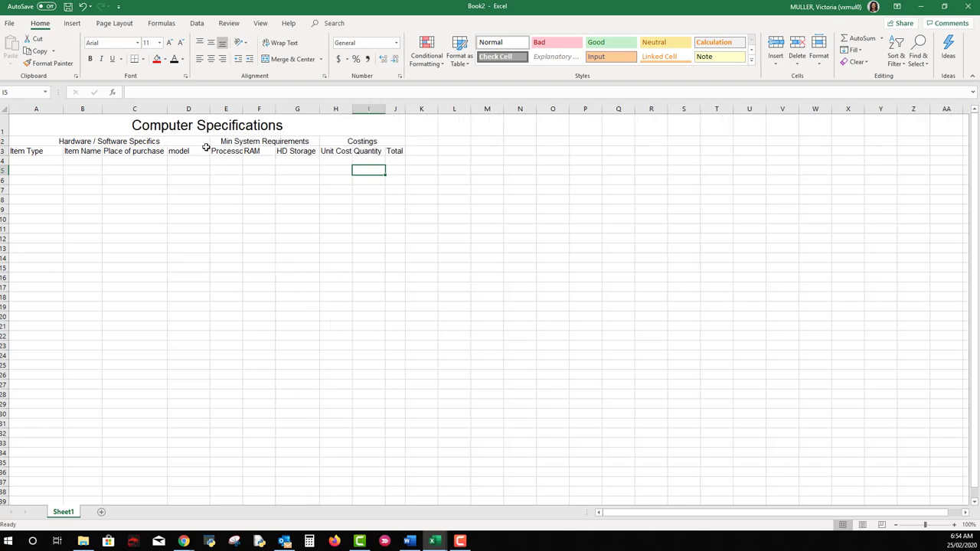
{"action": "left_click", "coordinate": [137, 160]}
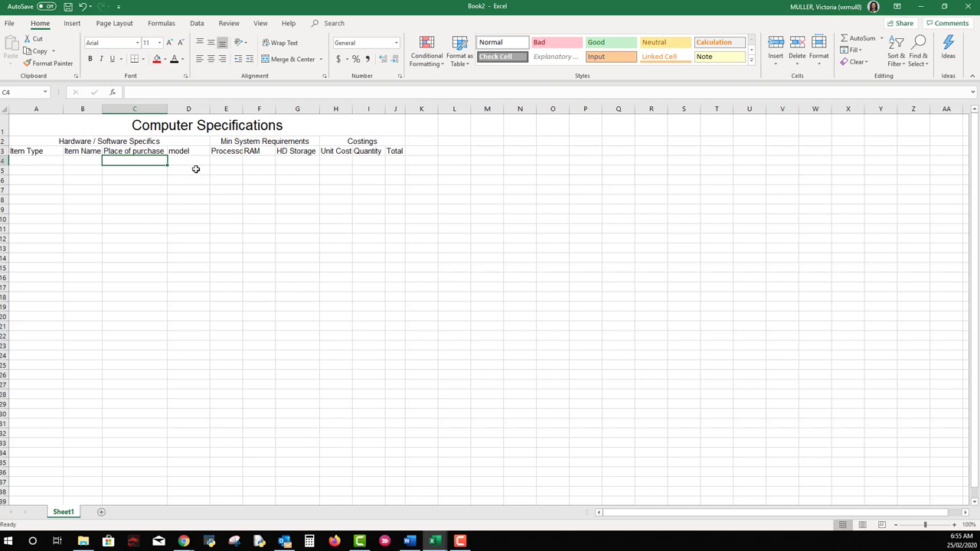
{"action": "left_click", "coordinate": [87, 125]}
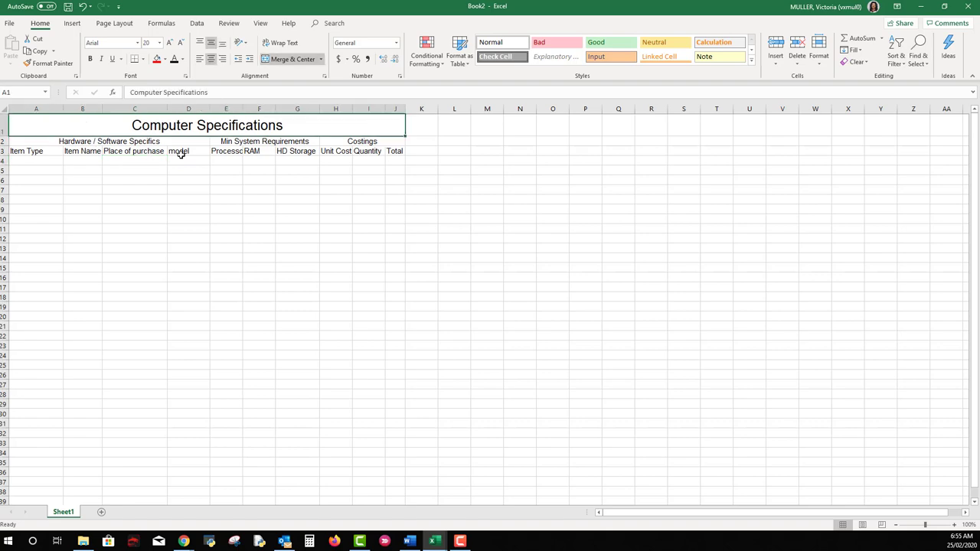
{"action": "left_click", "coordinate": [135, 161]}
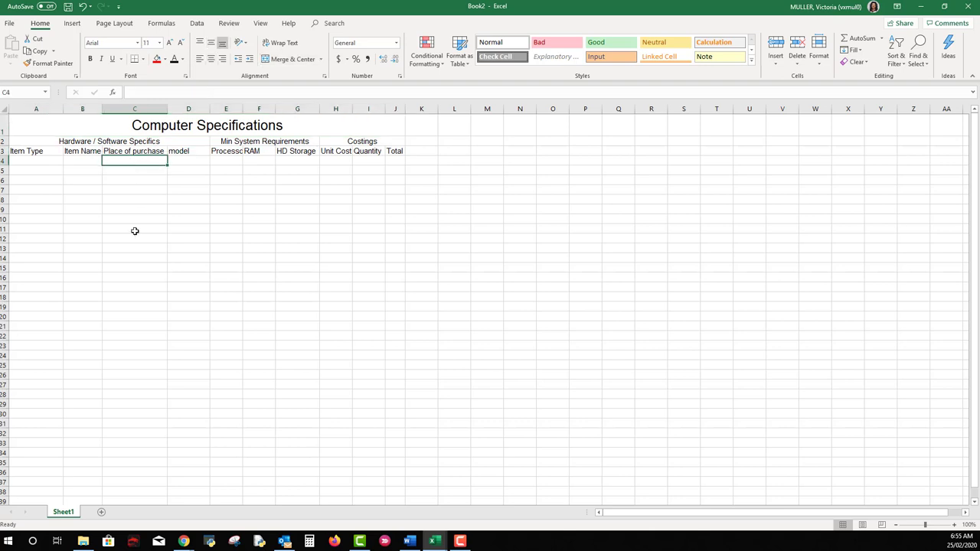
Fill the Hardware / Software Specifics block, A2 to D19, with a light blue-gray color
{"action": "left_click", "coordinate": [131, 142]}
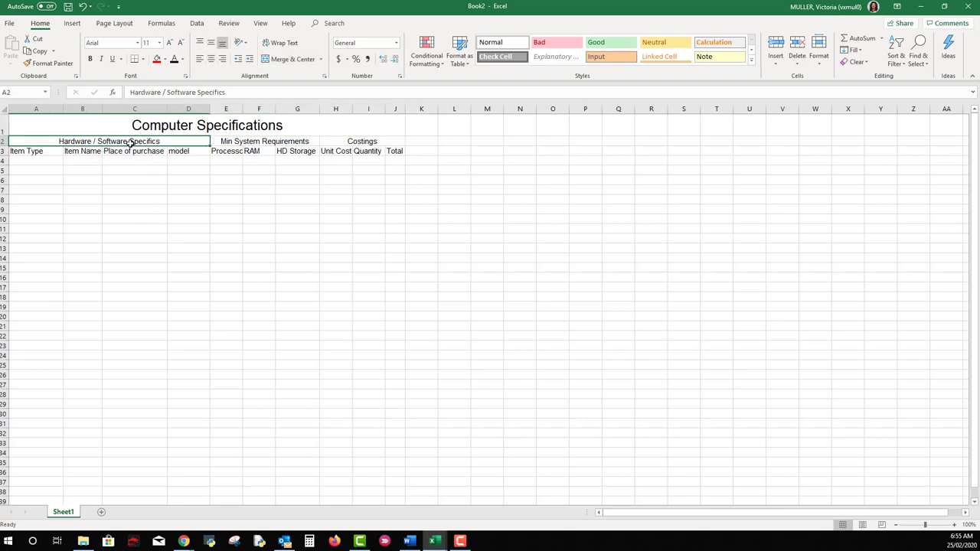
{"action": "left_click_drag", "start_coordinate": [131, 142], "coordinate": [125, 306]}
{"action": "left_click", "coordinate": [165, 59]}
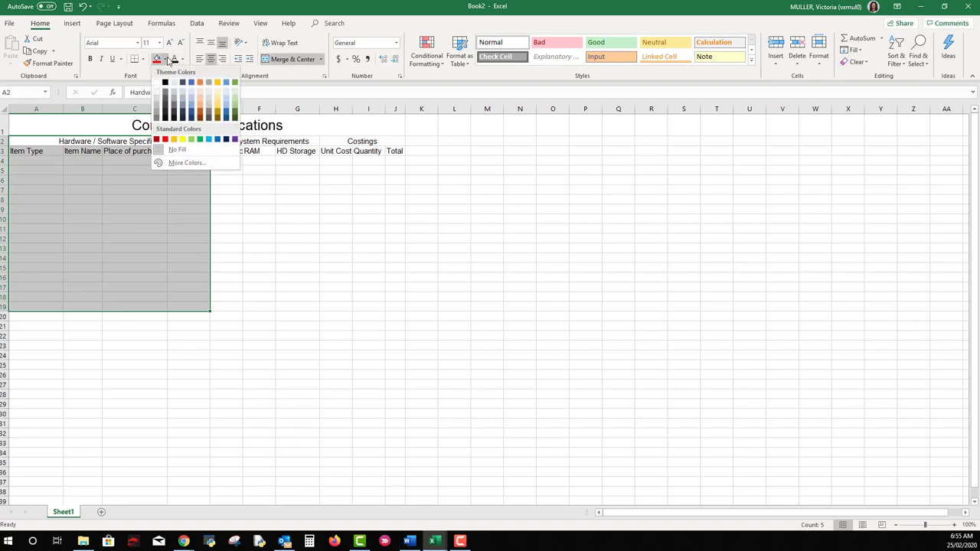
{"action": "left_click", "coordinate": [183, 96]}
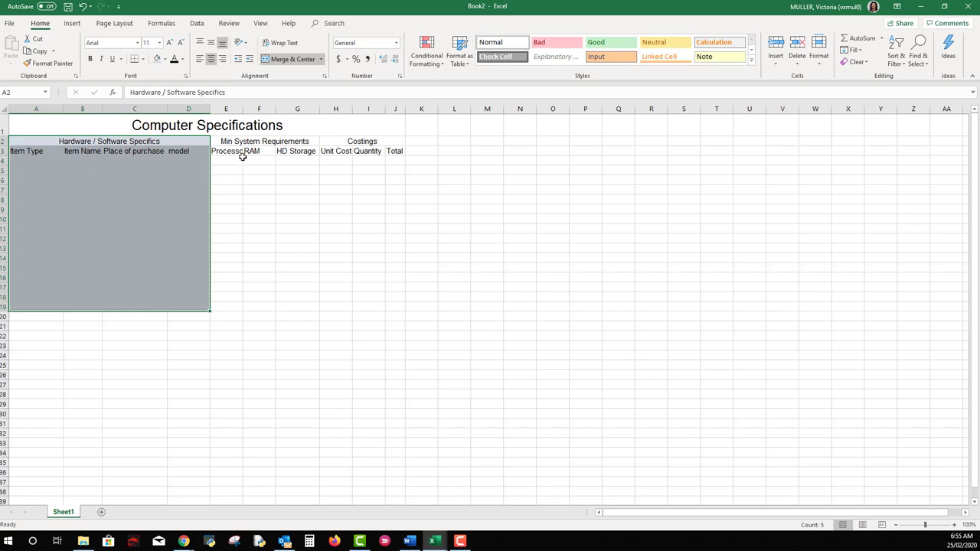
Fill the Min System Requirements block, E2 to G19, with a light gold color
{"action": "left_click_drag", "start_coordinate": [257, 142], "coordinate": [267, 306]}
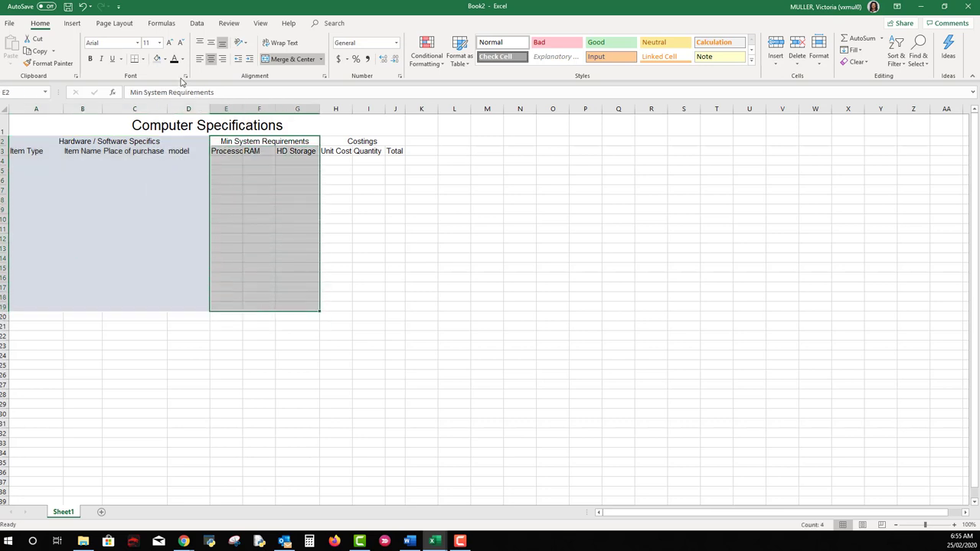
{"action": "left_click", "coordinate": [164, 59]}
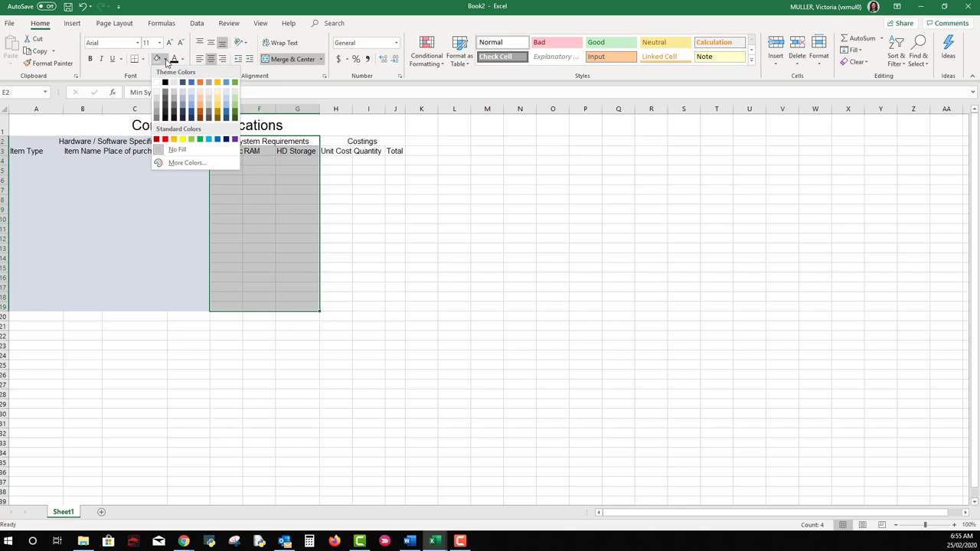
{"action": "left_click", "coordinate": [217, 91]}
Fill the Costings block, H2 to J19, with a light green color
{"action": "left_click_drag", "start_coordinate": [362, 141], "coordinate": [372, 305]}
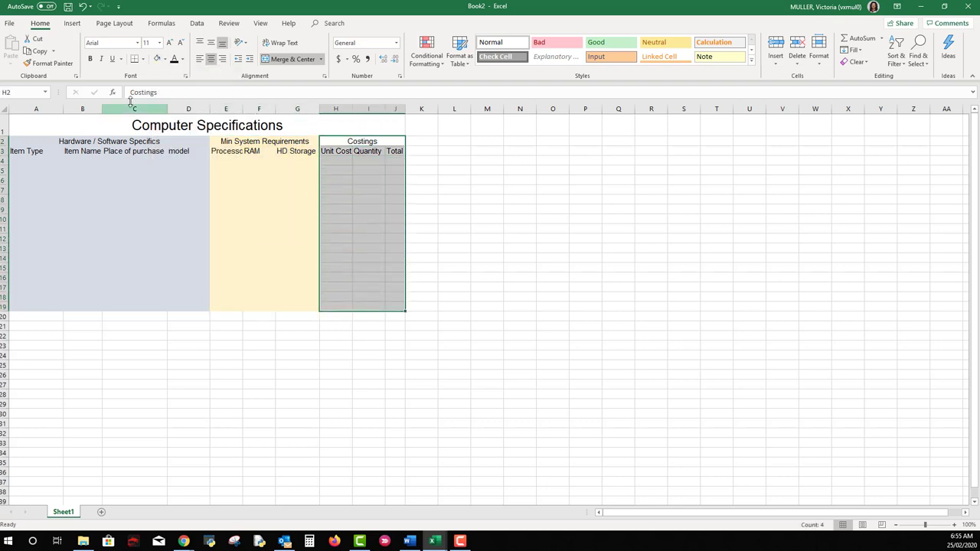
{"action": "left_click", "coordinate": [165, 59]}
{"action": "left_click", "coordinate": [236, 93]}
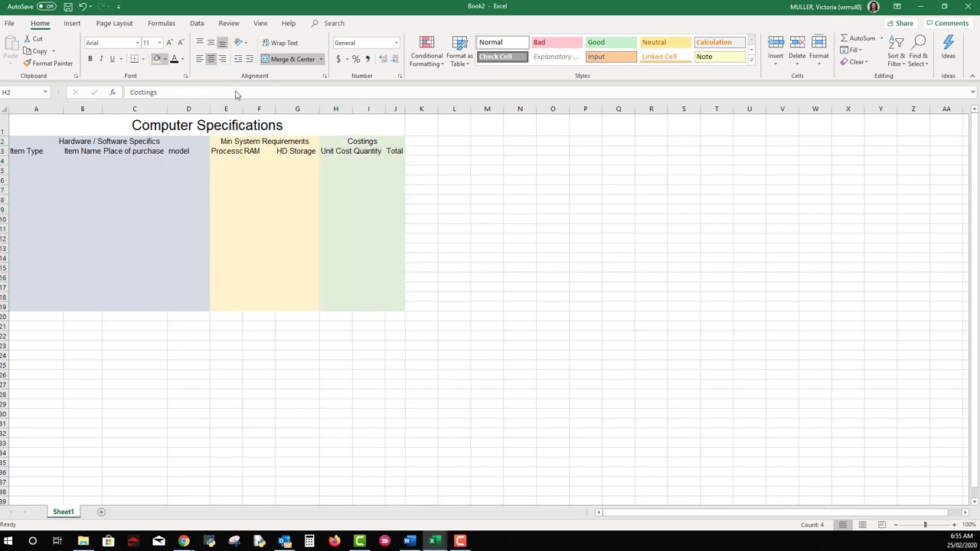
{"action": "left_click", "coordinate": [102, 125]}
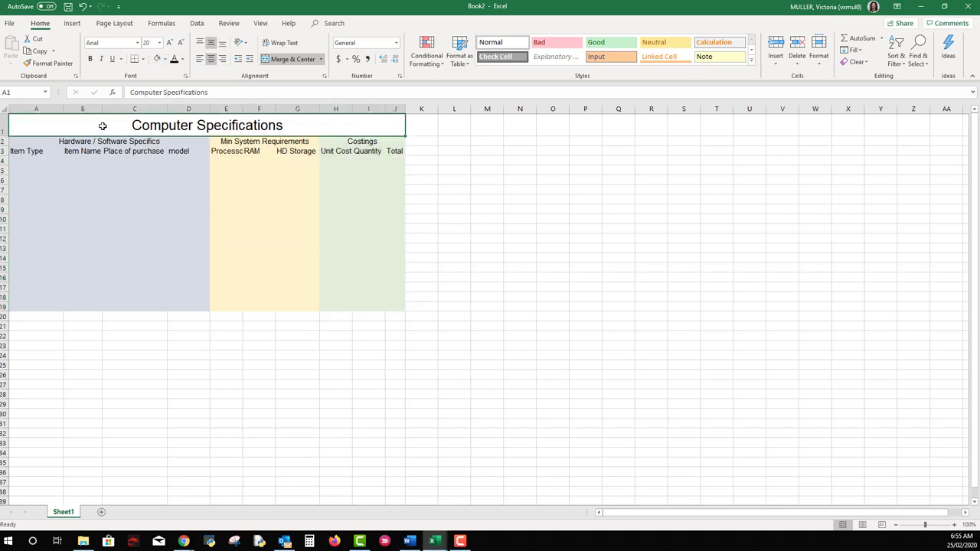
Add an outside border around the merged title in row 1 and all borders to the colored table area A2 to J19
{"action": "left_click", "coordinate": [142, 59]}
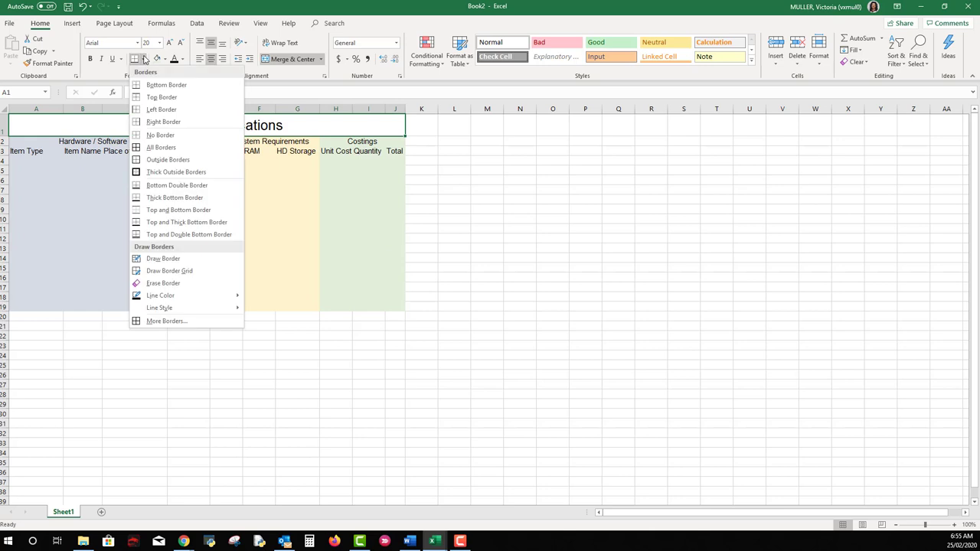
{"action": "left_click", "coordinate": [167, 160]}
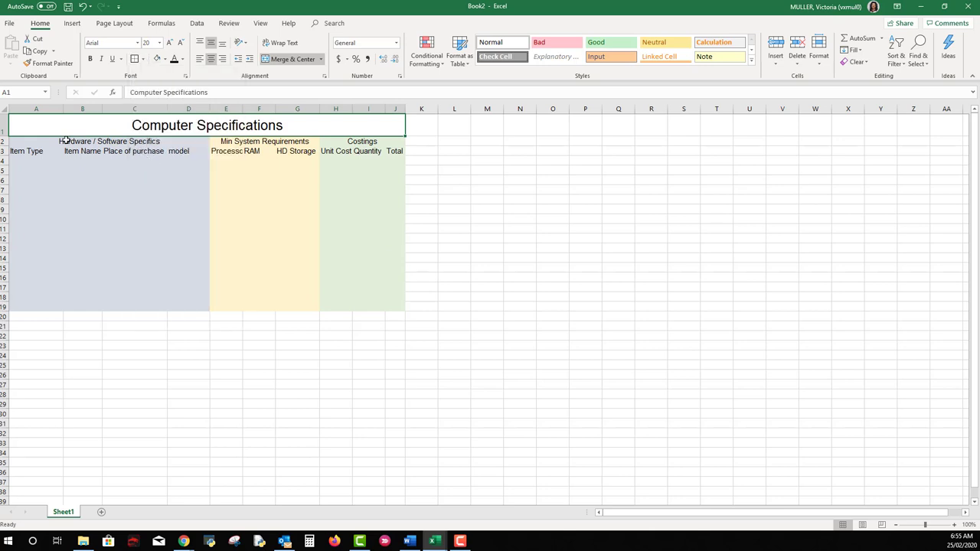
{"action": "left_click", "coordinate": [62, 143]}
{"action": "left_click_drag", "start_coordinate": [62, 142], "coordinate": [388, 313]}
{"action": "left_click", "coordinate": [142, 59]}
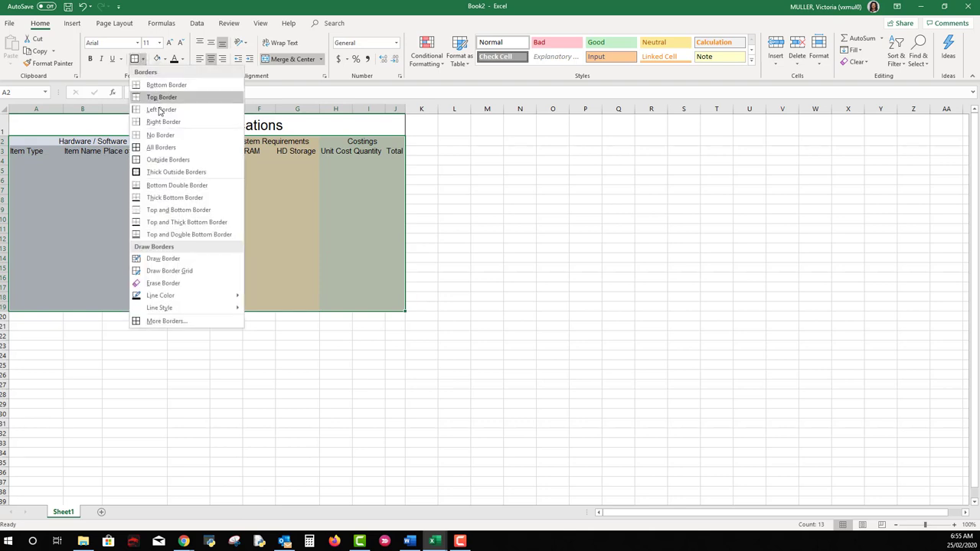
{"action": "left_click", "coordinate": [155, 147]}
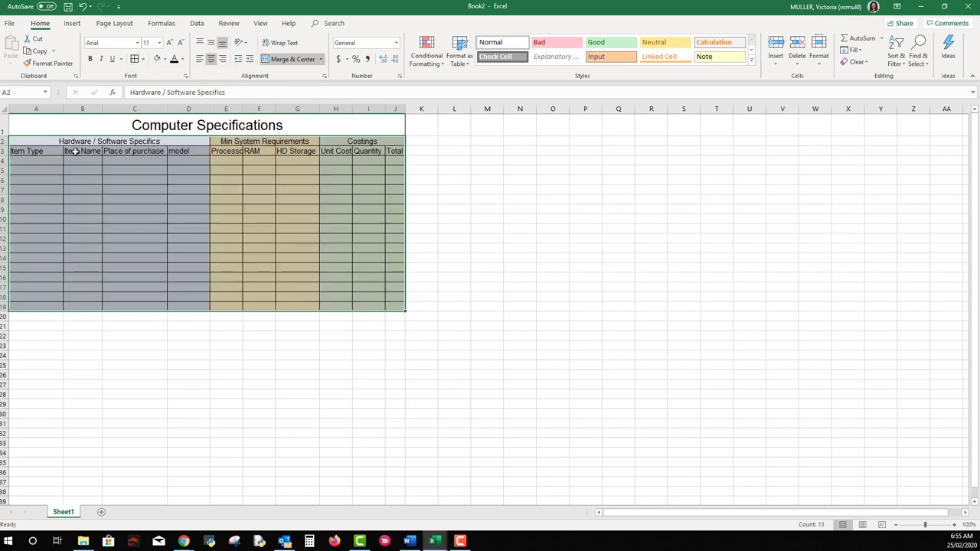
Make the section and column headings in A2 to J3 bold with font size 12
{"action": "left_click_drag", "start_coordinate": [59, 145], "coordinate": [378, 149]}
{"action": "left_click", "coordinate": [90, 59]}
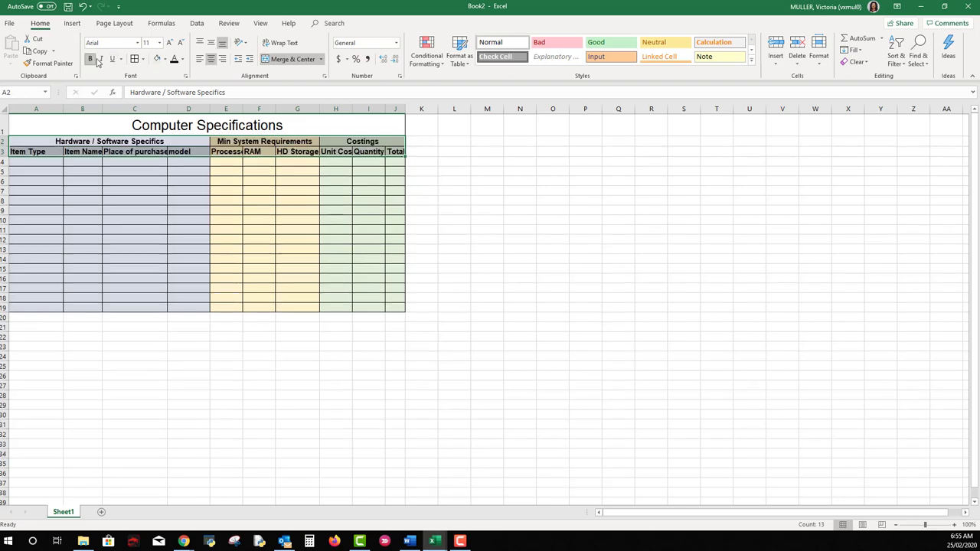
{"action": "left_click", "coordinate": [160, 43]}
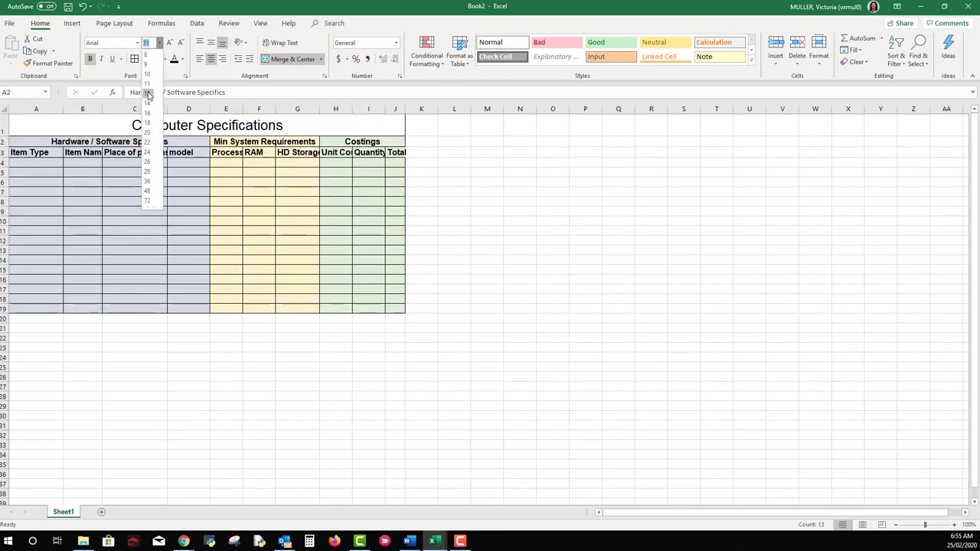
{"action": "left_click", "coordinate": [148, 93]}
AutoFit the widths of columns A to J to their headings and deselect the columns
{"action": "left_click_drag", "start_coordinate": [36, 109], "coordinate": [390, 110]}
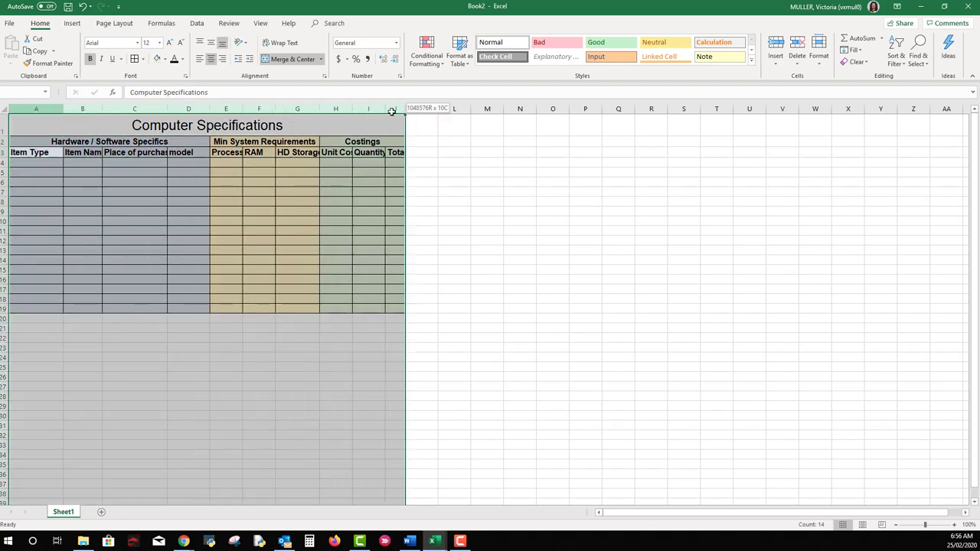
{"action": "double_click", "coordinate": [317, 109]}
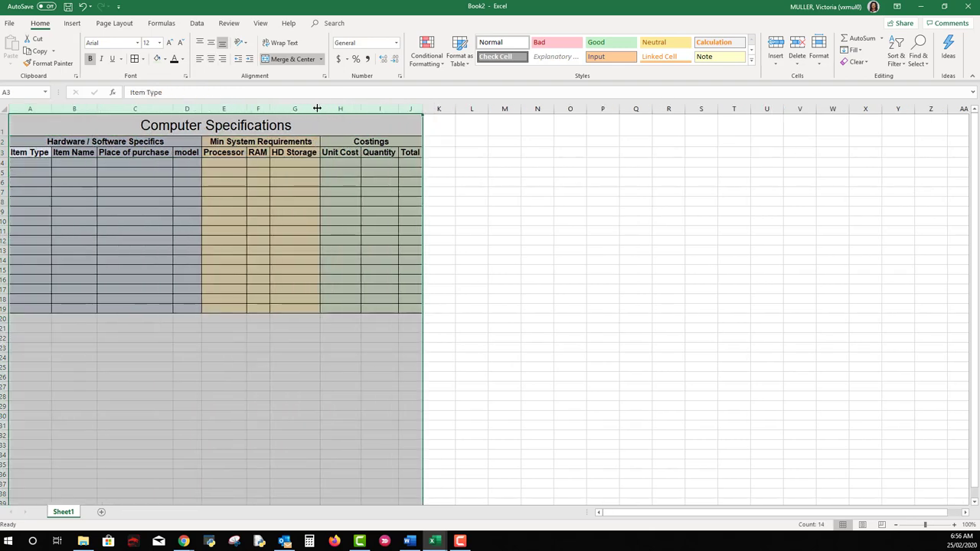
{"action": "left_click", "coordinate": [322, 222]}
{"action": "left_click", "coordinate": [513, 230]}
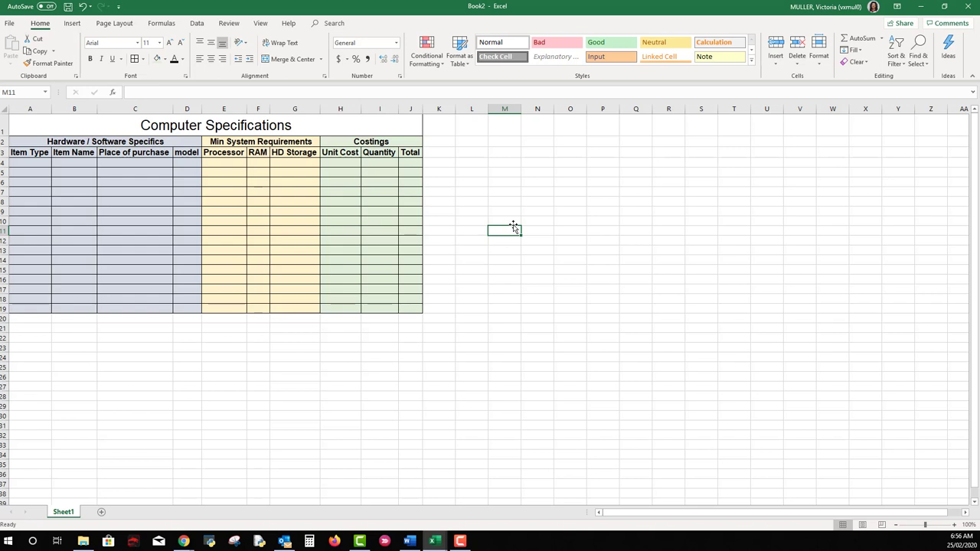
Fill in row 4 with item type "Laptop", item name "Dell" and place of purchase "JBHIFI"
{"action": "left_click", "coordinate": [412, 163]}
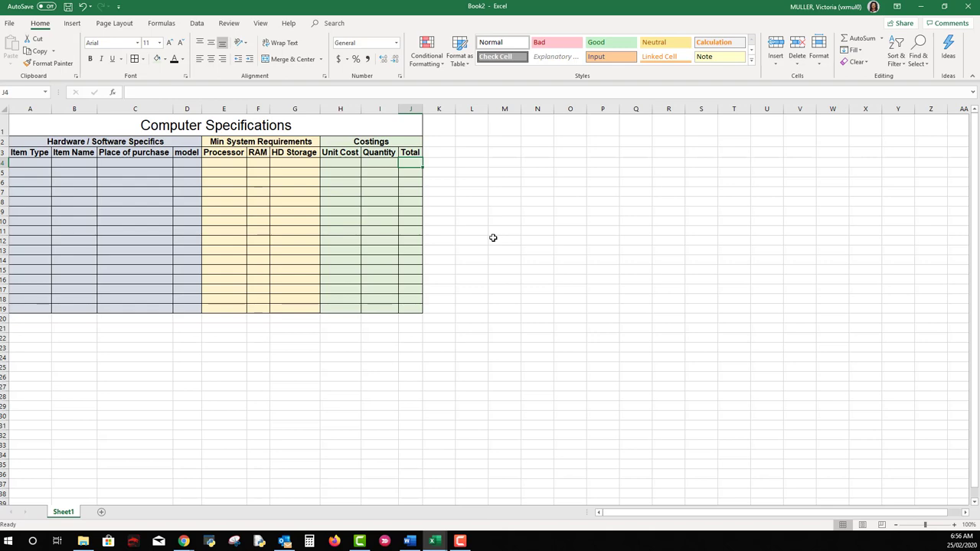
{"action": "left_click", "coordinate": [340, 163]}
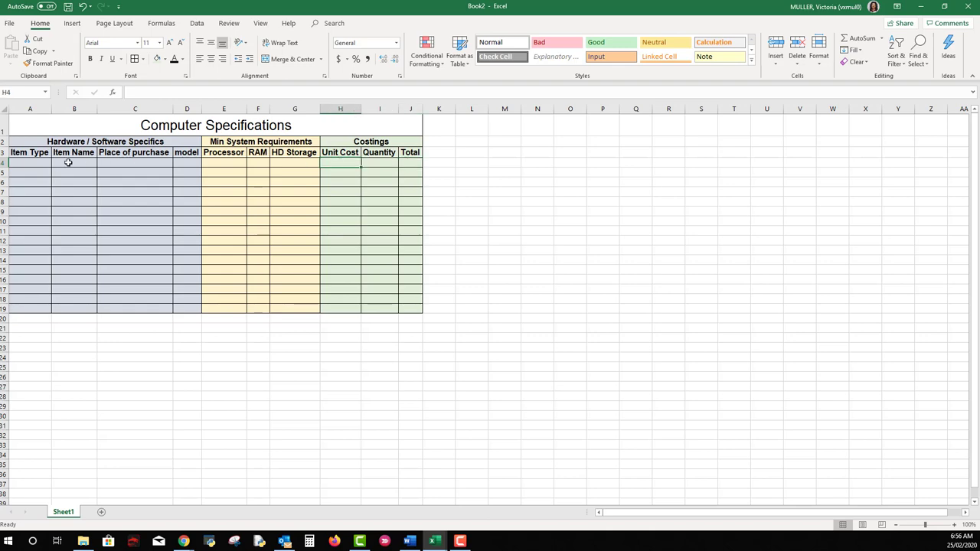
{"action": "left_click", "coordinate": [43, 162]}
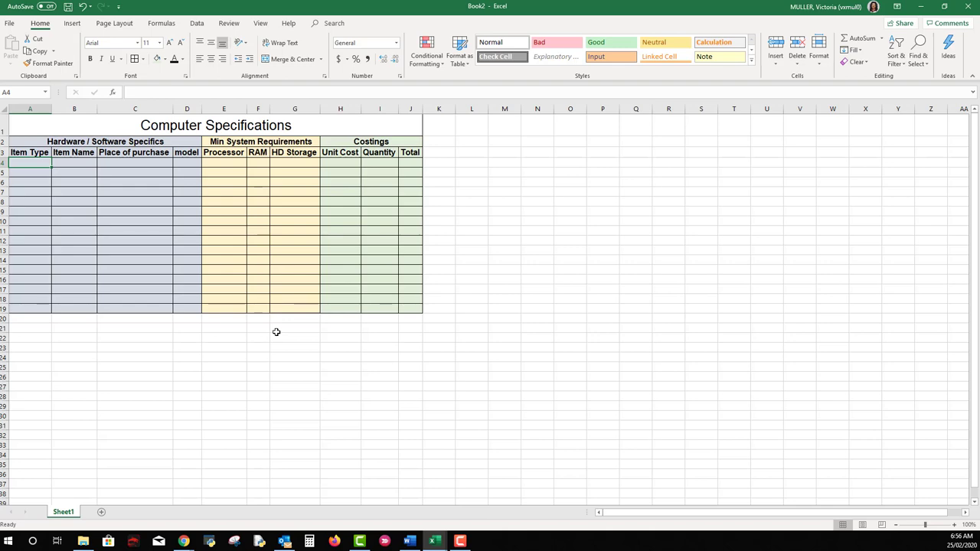
{"action": "type", "text": "La"}
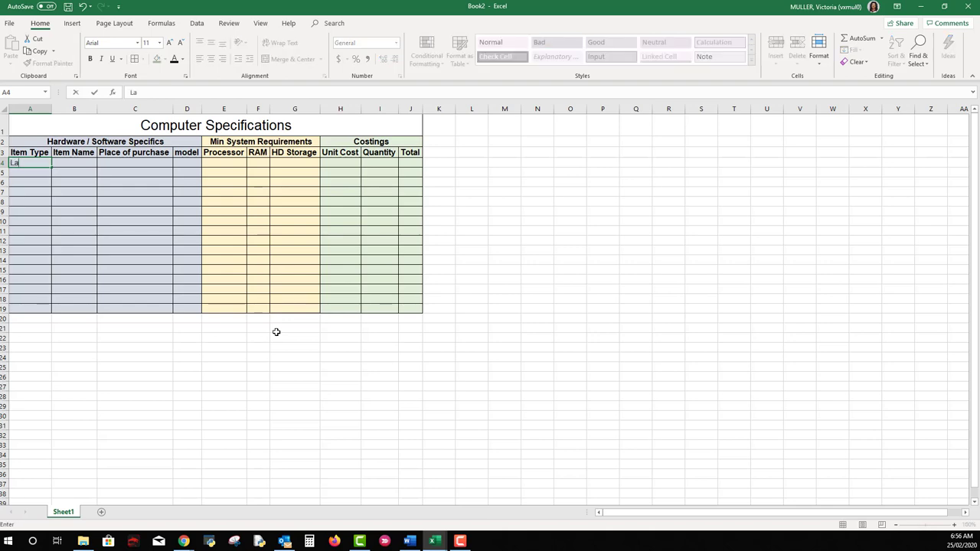
{"action": "type", "text": "ptop"}
{"action": "key", "text": "Tab"}
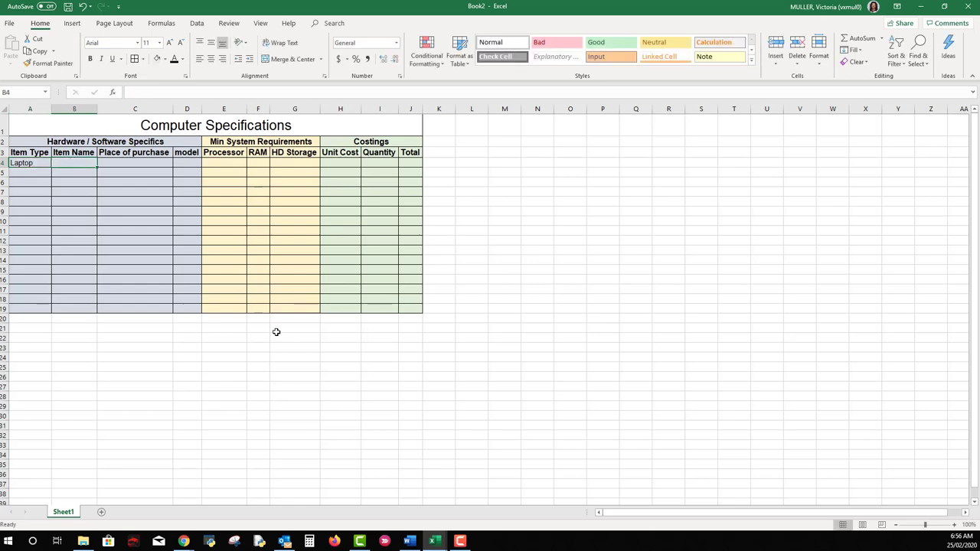
{"action": "type", "text": "Dell"}
{"action": "key", "text": "Tab"}
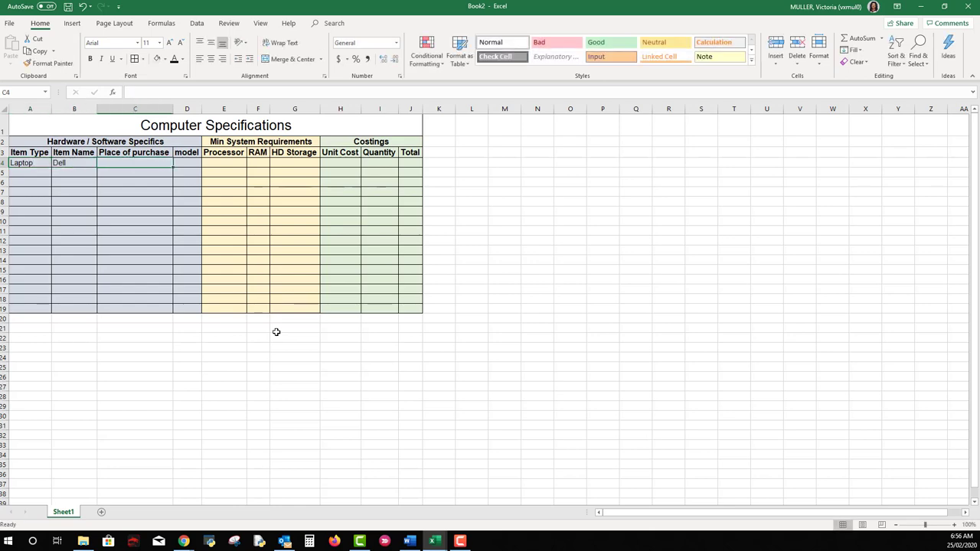
{"action": "type", "text": "JBHIFI"}
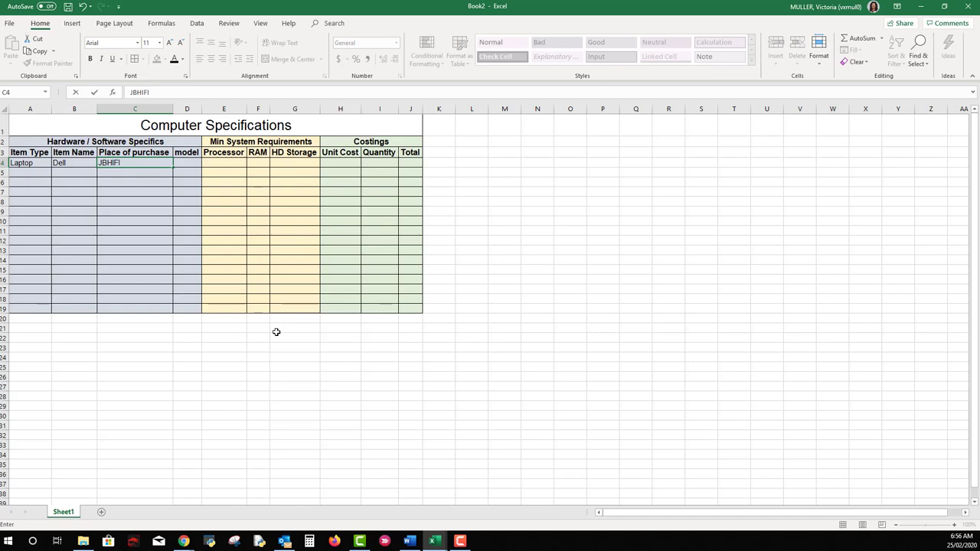
{"action": "key", "text": "Tab"}
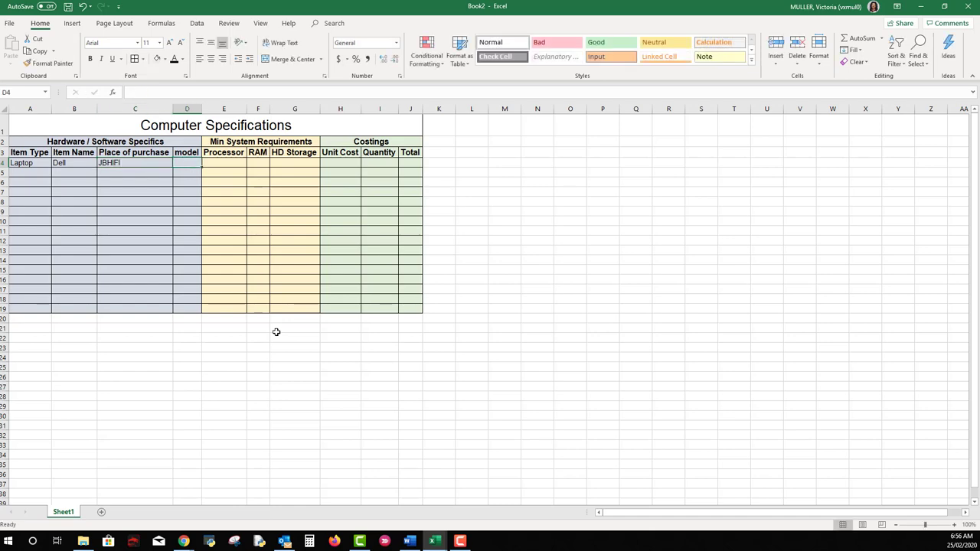
Leave the laptop's model blank and enter processor "i7 3.4gh", RAM "8g" and HD storage "1TB" in row 4
{"action": "key", "text": "Tab"}
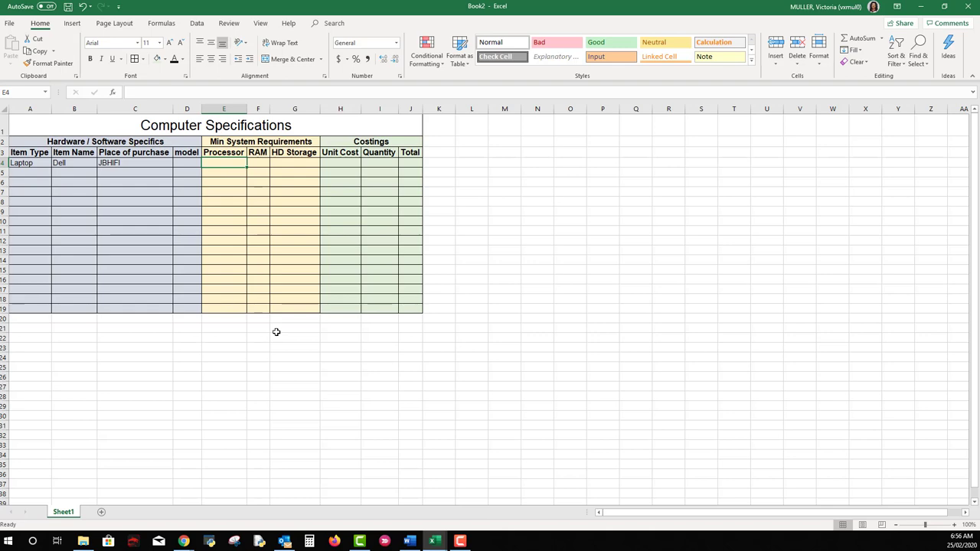
{"action": "key", "text": "Home"}
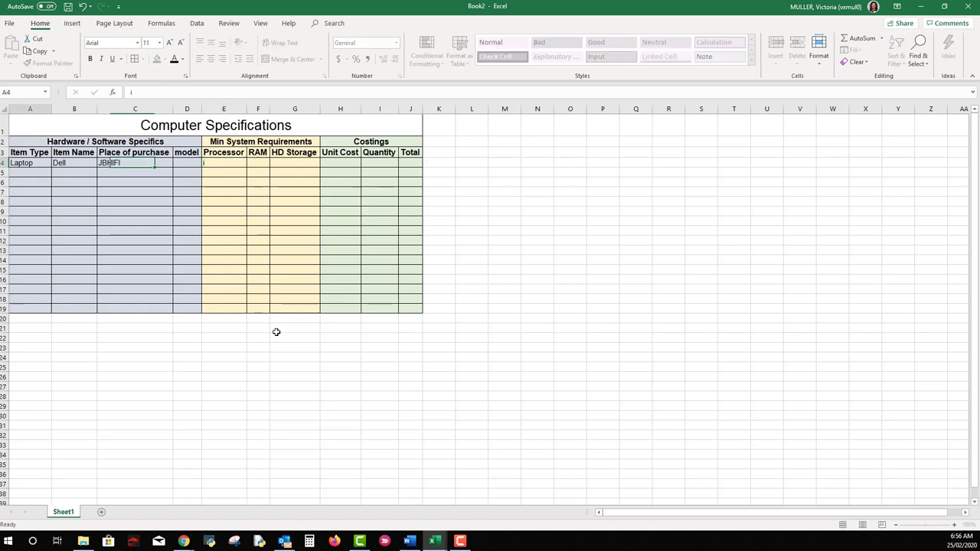
{"action": "left_click", "coordinate": [226, 163]}
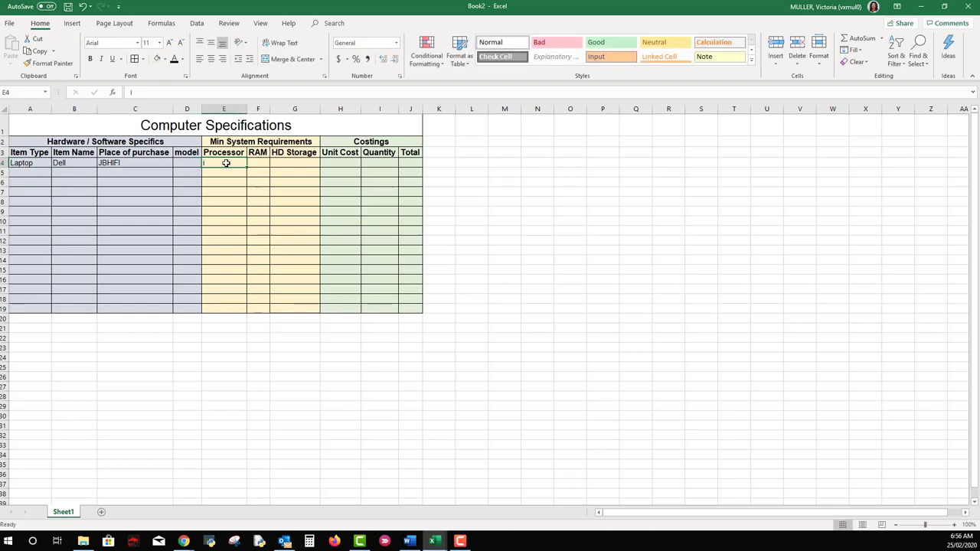
{"action": "type", "text": "i7"}
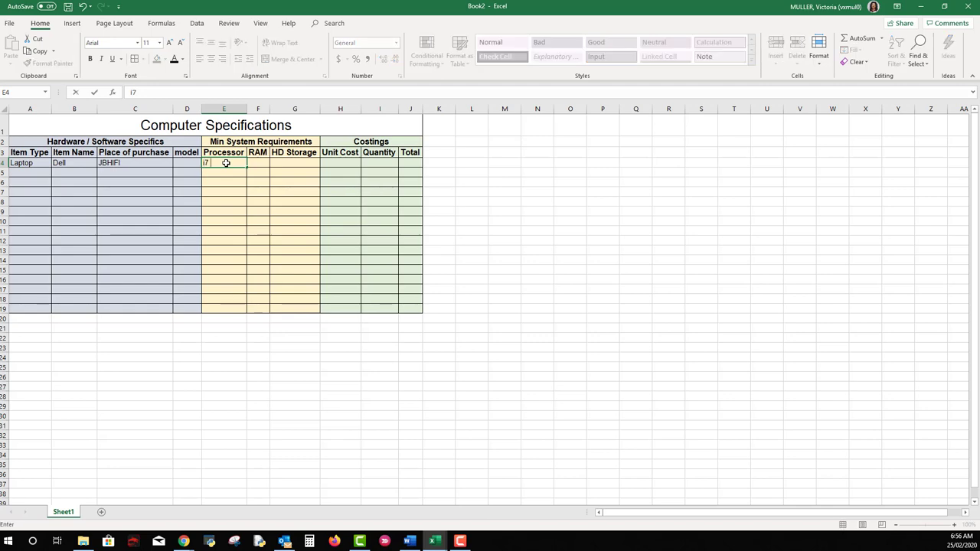
{"action": "type", "text": " 3.4gh"}
{"action": "left_click", "coordinate": [256, 163]}
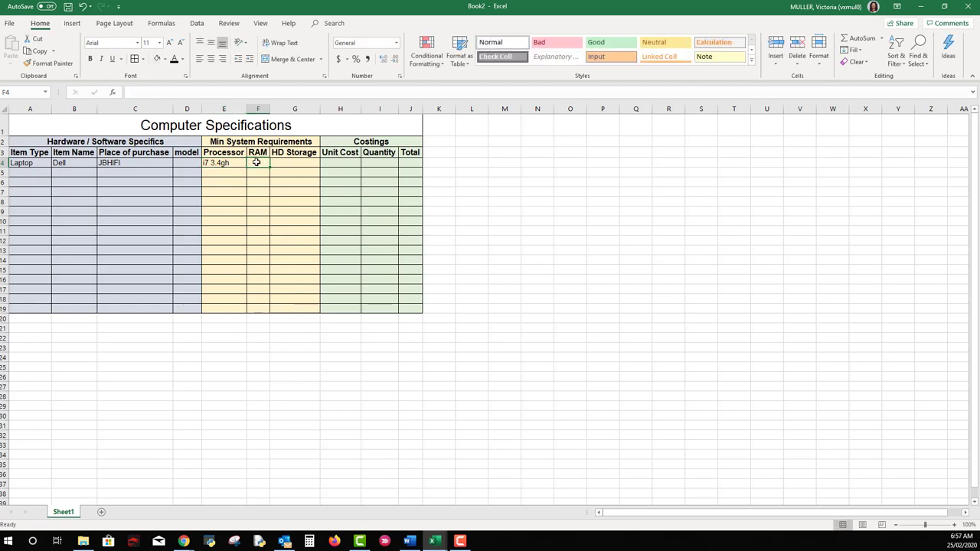
{"action": "type", "text": "8g"}
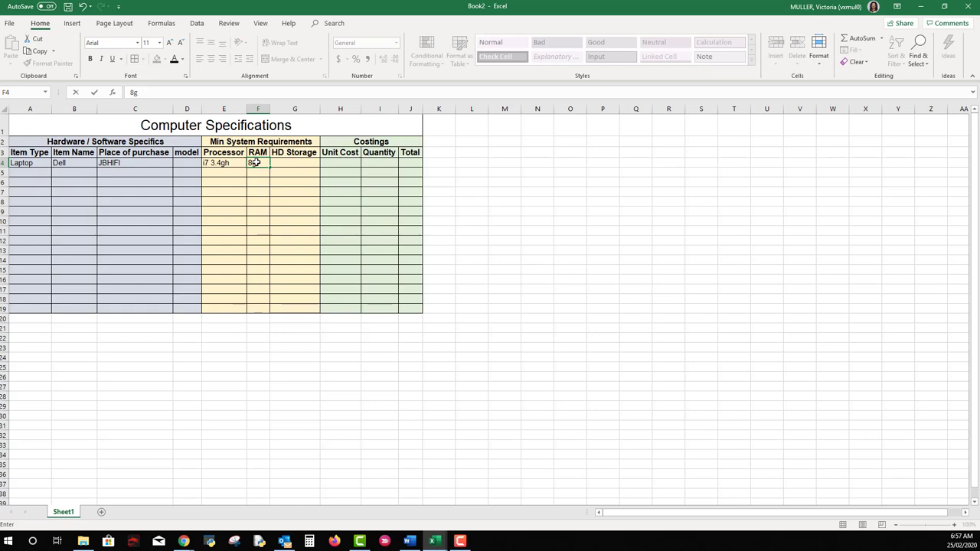
{"action": "left_click", "coordinate": [286, 162]}
{"action": "type", "text": "1"}
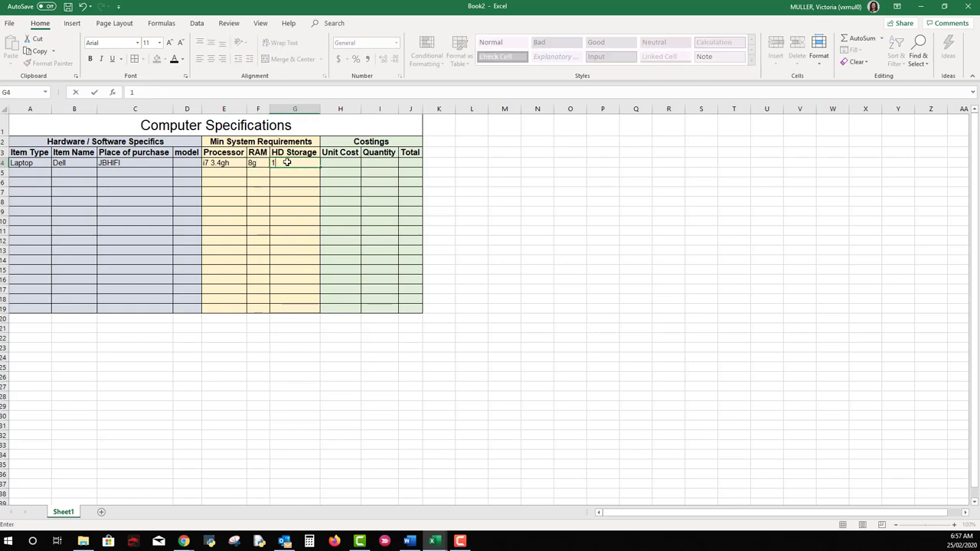
{"action": "type", "text": "TB"}
Enter a unit cost of 600 and a quantity of 3 for the laptop in row 4
{"action": "left_click", "coordinate": [343, 163]}
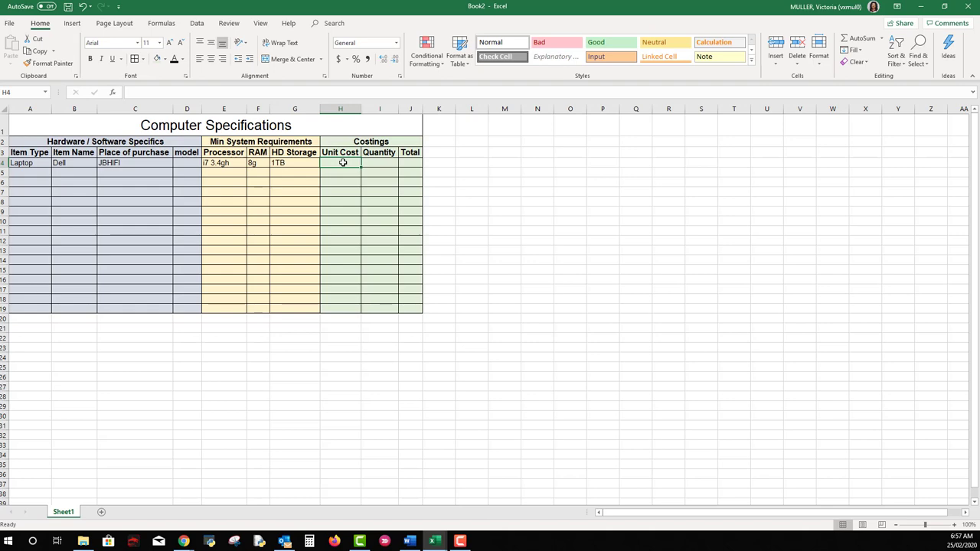
{"action": "type", "text": "600"}
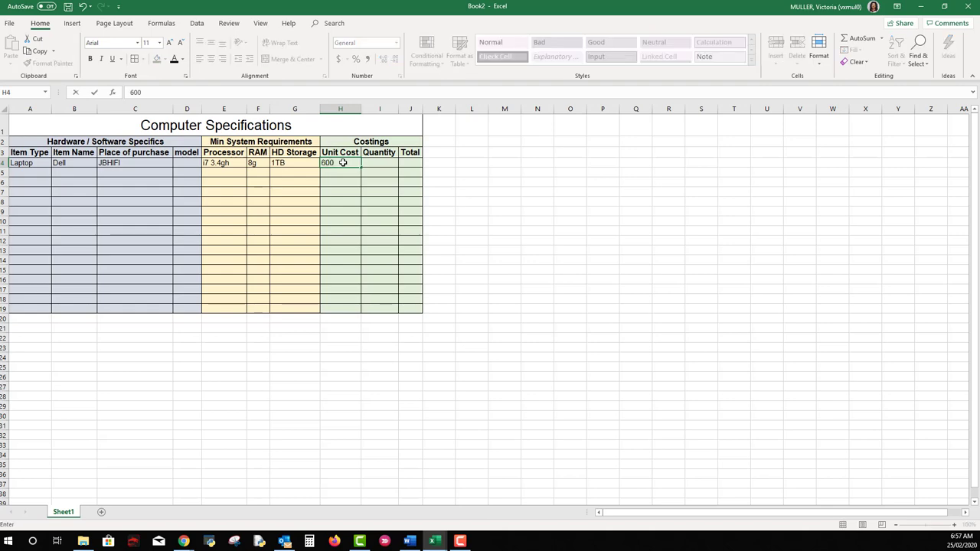
{"action": "left_click", "coordinate": [375, 163]}
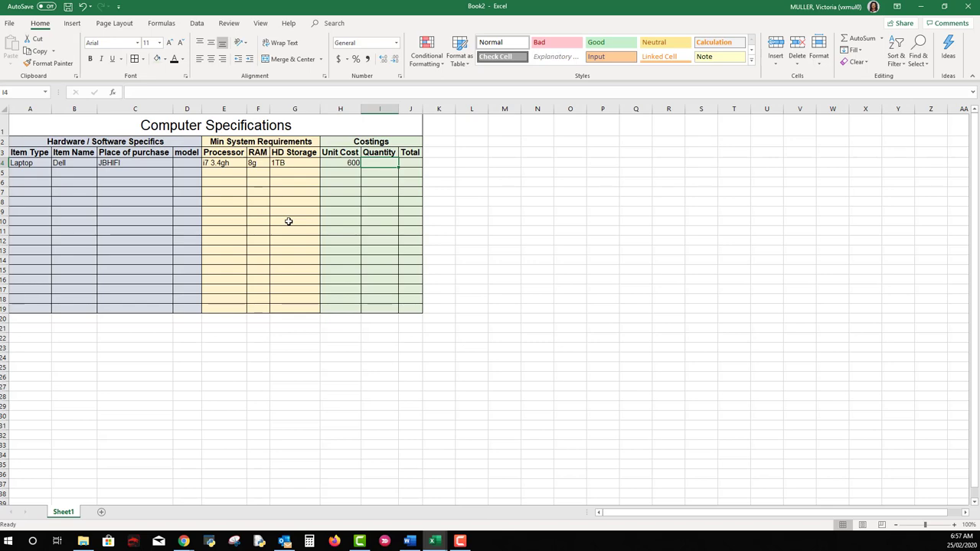
{"action": "type", "text": "3"}
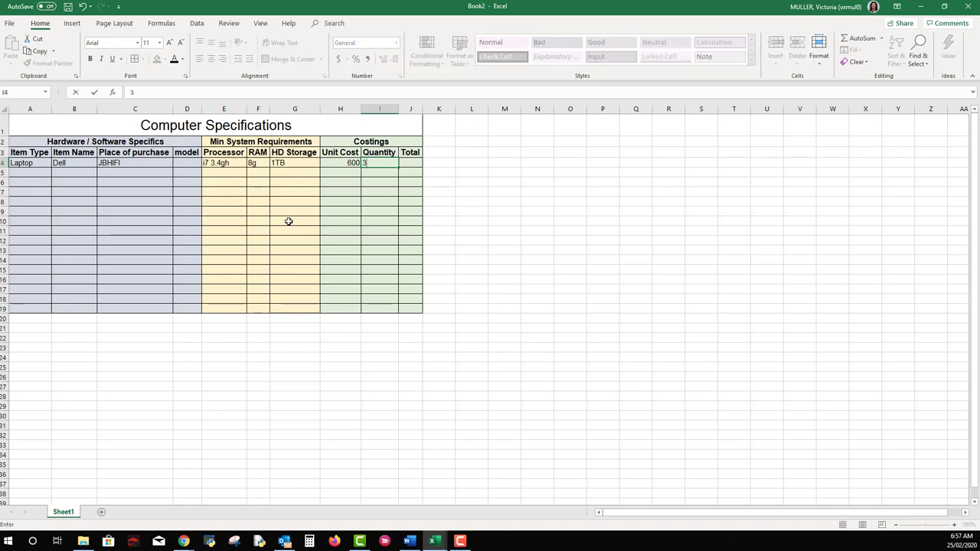
Calculate the laptop's total in J4 by multiplying unit cost by quantity with the formula =H4*I4
{"action": "left_click", "coordinate": [411, 163]}
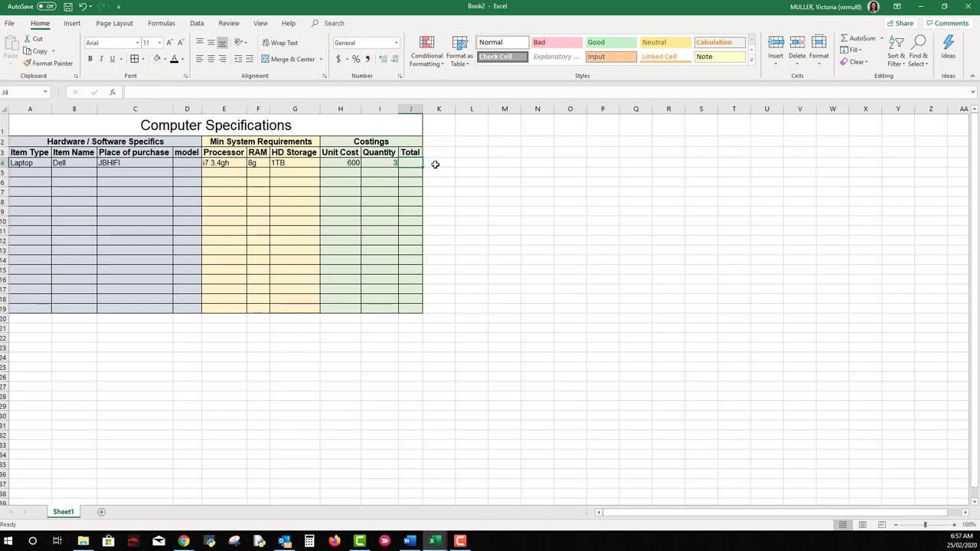
{"action": "type", "text": "="}
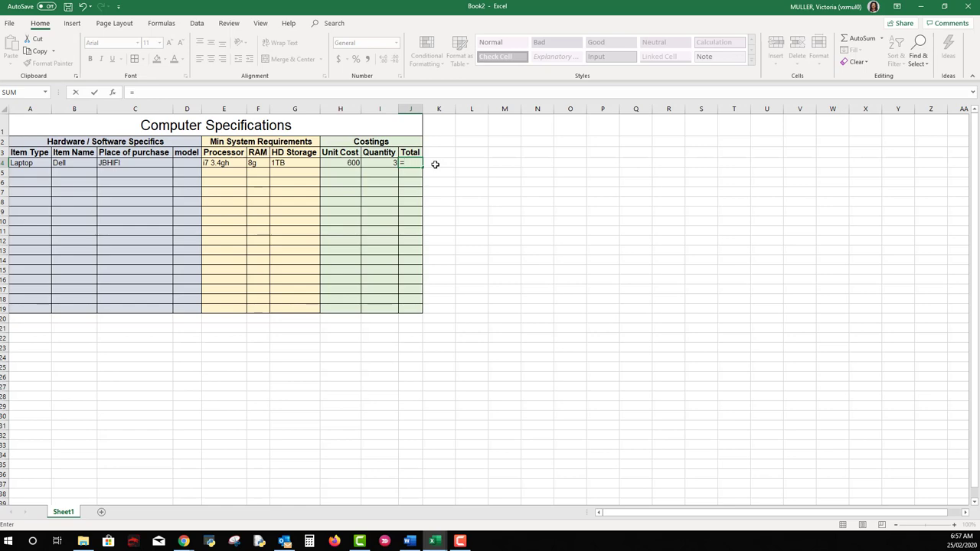
{"action": "left_click", "coordinate": [352, 164]}
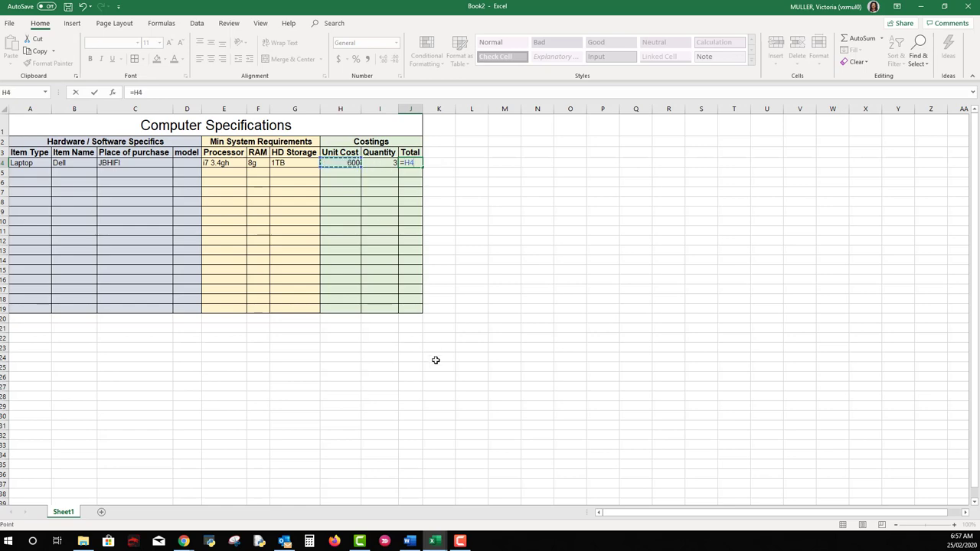
{"action": "type", "text": "*"}
{"action": "left_click", "coordinate": [383, 164]}
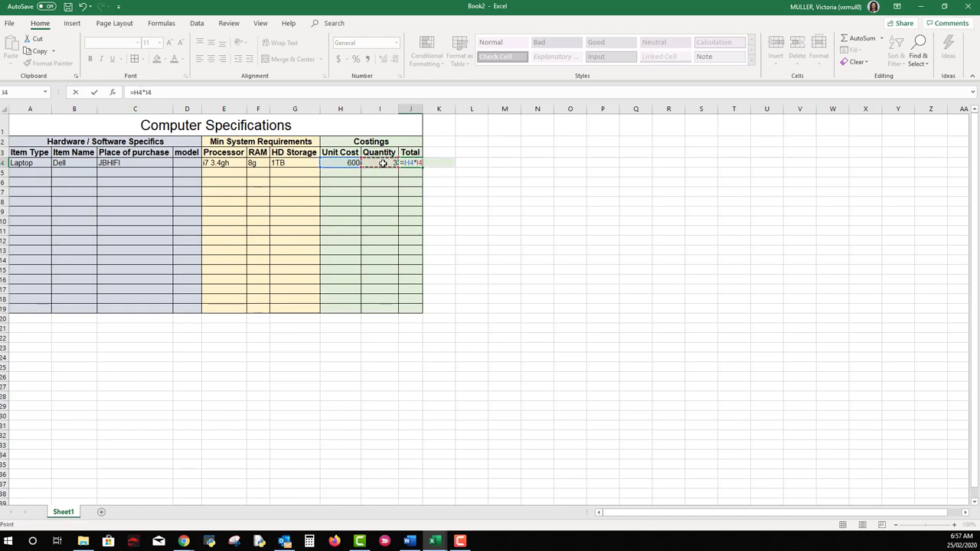
{"action": "left_click", "coordinate": [94, 92]}
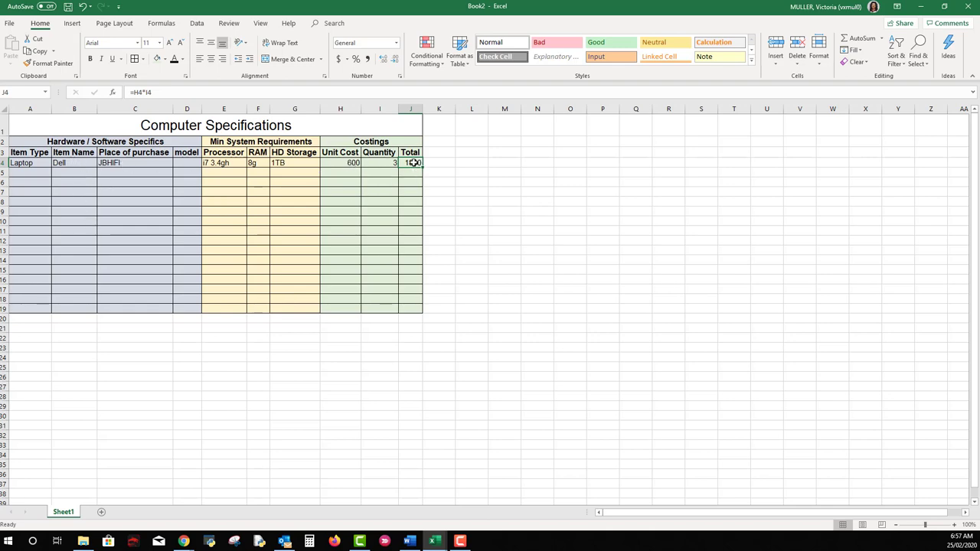
Fill the Total formula from J4 down to J17 and check the copied formulas in several rows
{"action": "left_click_drag", "start_coordinate": [423, 167], "coordinate": [422, 167]}
{"action": "left_click_drag", "start_coordinate": [423, 166], "coordinate": [416, 296]}
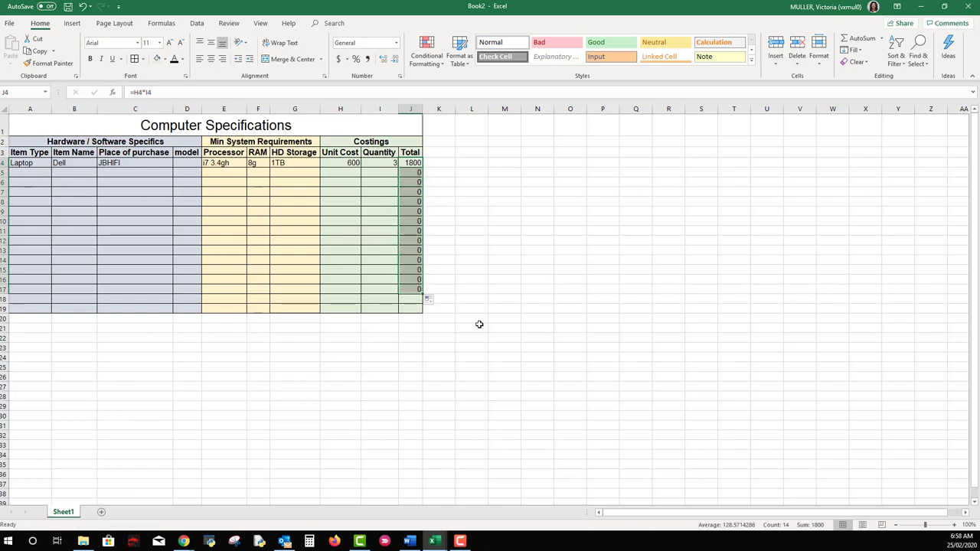
{"action": "left_click", "coordinate": [414, 174]}
{"action": "left_click", "coordinate": [416, 184]}
{"action": "left_click", "coordinate": [416, 202]}
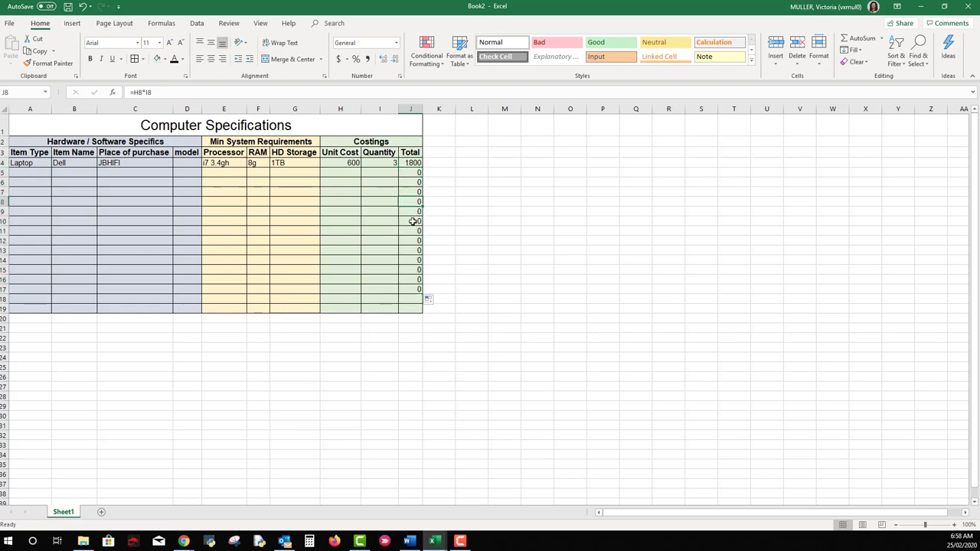
Enter a unit cost of 100 and a quantity of 3 in row 5 to test the copied Total formula
{"action": "left_click", "coordinate": [414, 220]}
{"action": "left_click", "coordinate": [340, 174]}
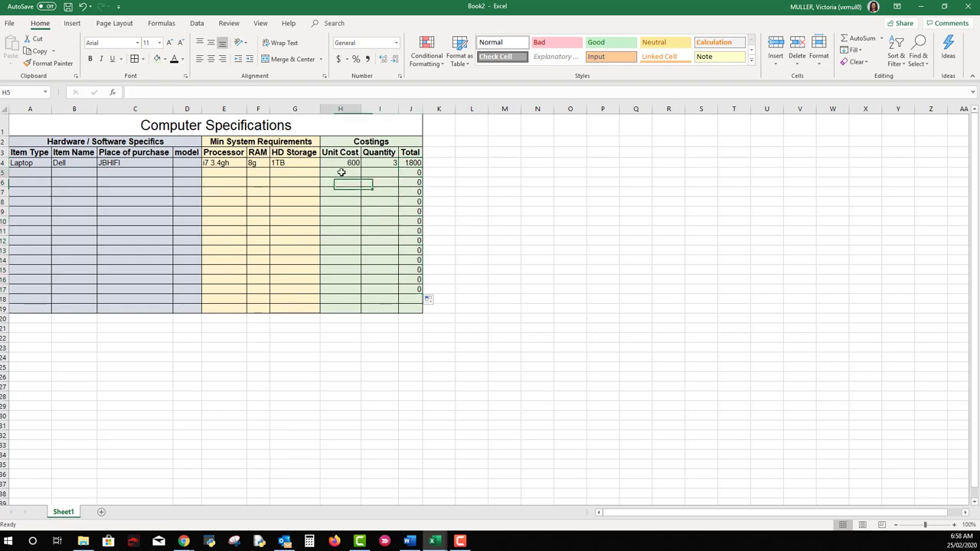
{"action": "type", "text": "100"}
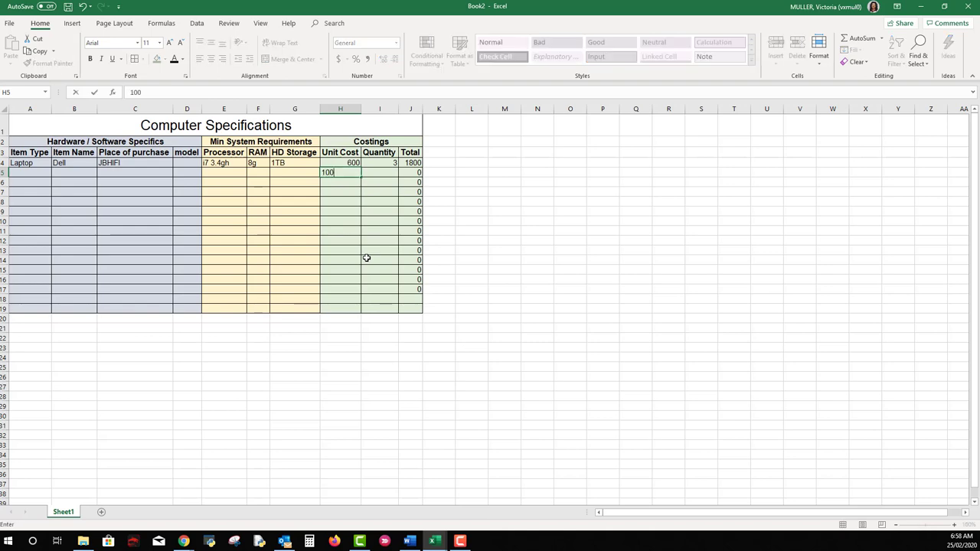
{"action": "left_click", "coordinate": [383, 173]}
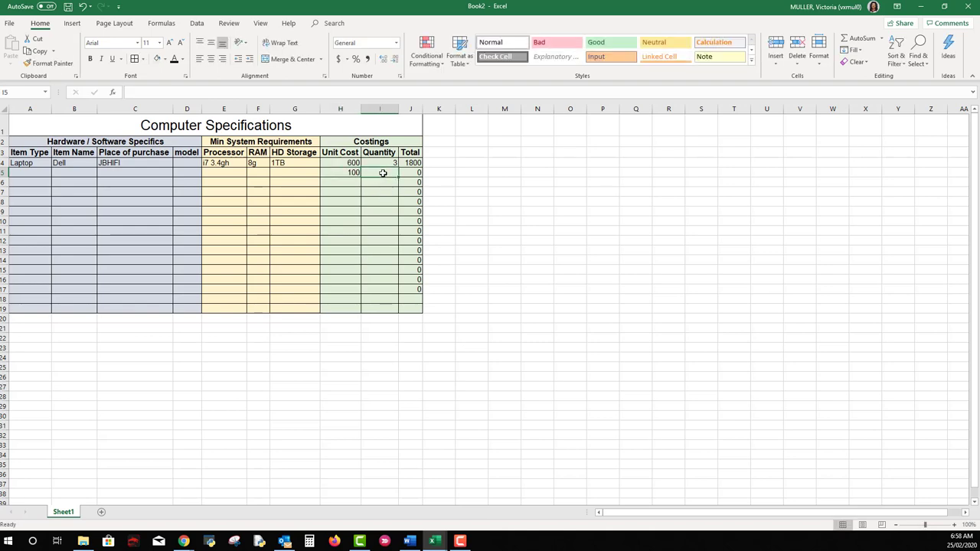
{"action": "type", "text": "3"}
{"action": "left_click", "coordinate": [461, 172]}
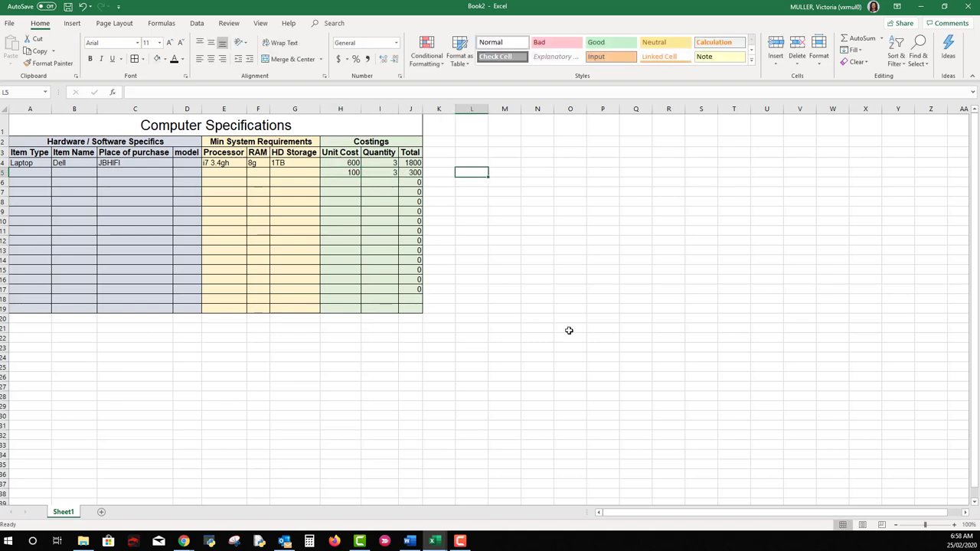
Merge and center A18:I18 and label the merged cell "TOTALS"
{"action": "left_click", "coordinate": [414, 301]}
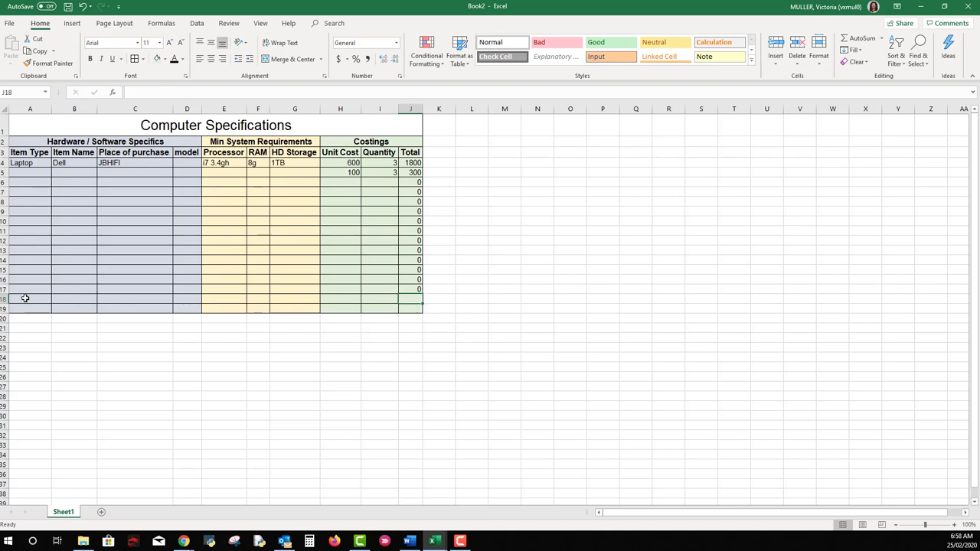
{"action": "left_click_drag", "start_coordinate": [25, 299], "coordinate": [372, 299]}
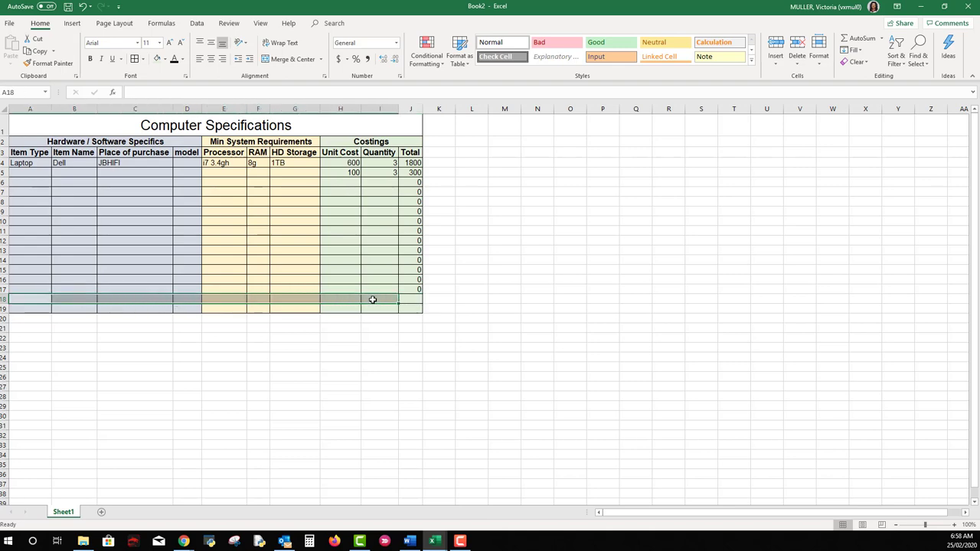
{"action": "left_click", "coordinate": [285, 59]}
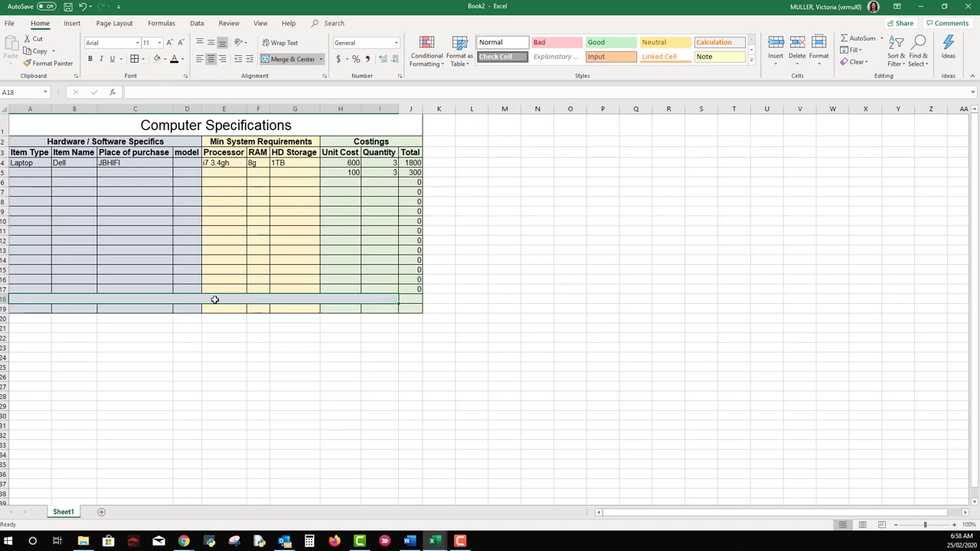
{"action": "type", "text": "TOTALS"}
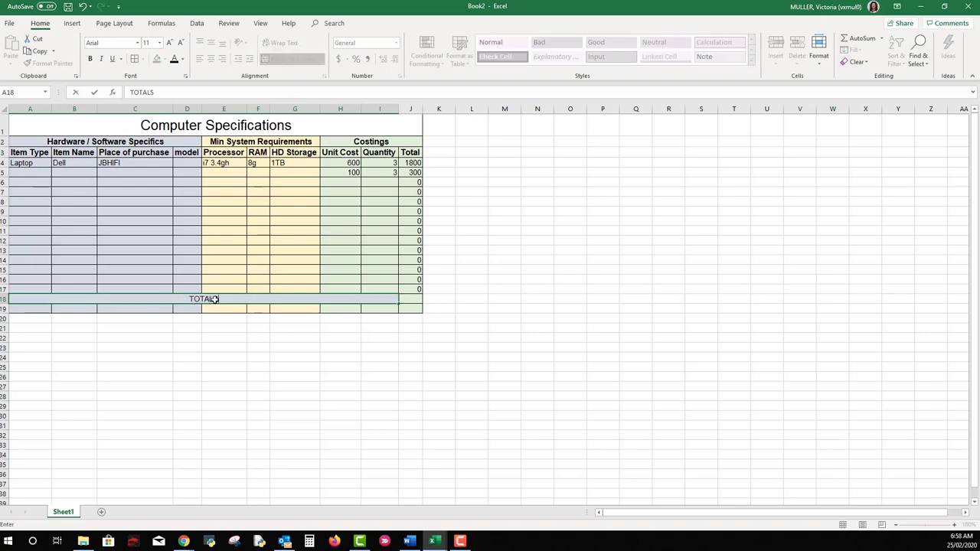
Calculate the grand total in J18 by summing the Total column with =SUM(J4:J17)
{"action": "left_click", "coordinate": [408, 299]}
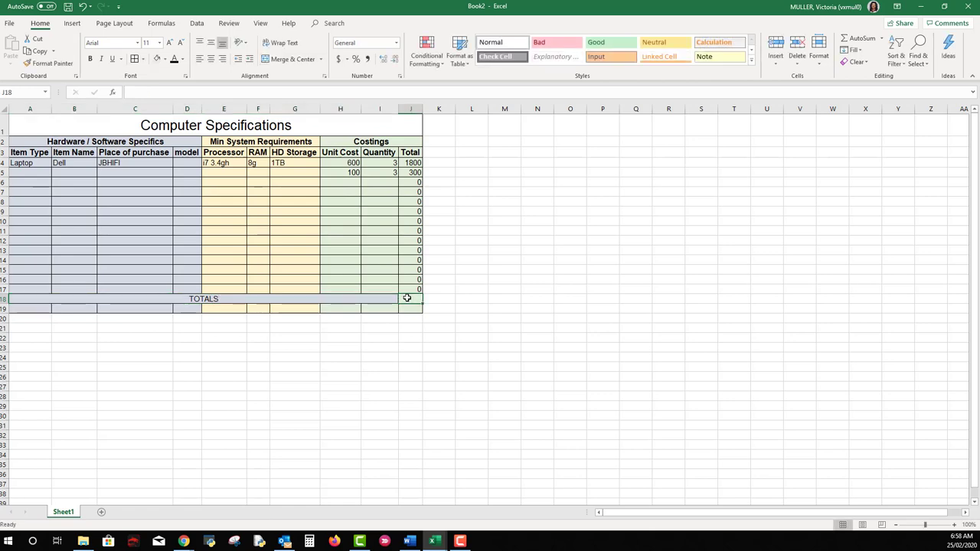
{"action": "left_click", "coordinate": [854, 39]}
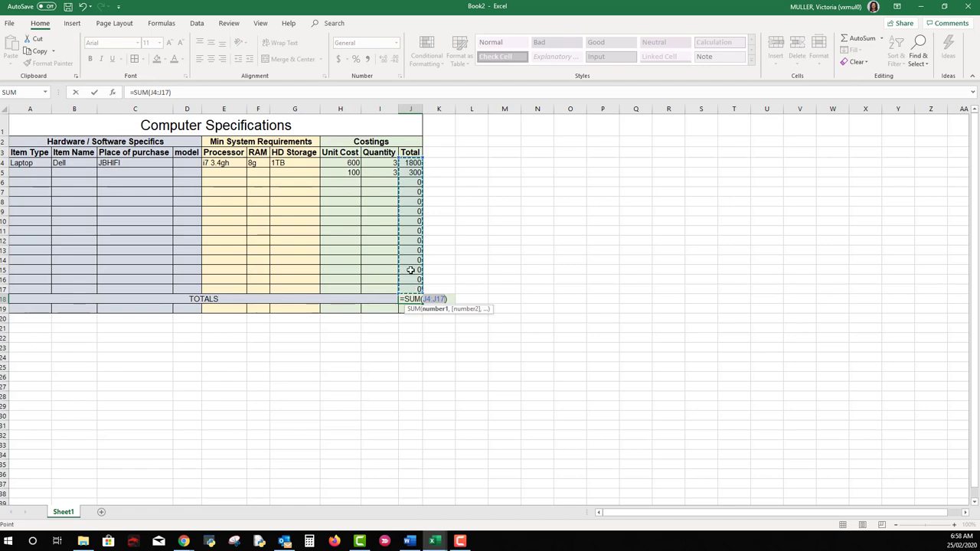
{"action": "left_click", "coordinate": [93, 92]}
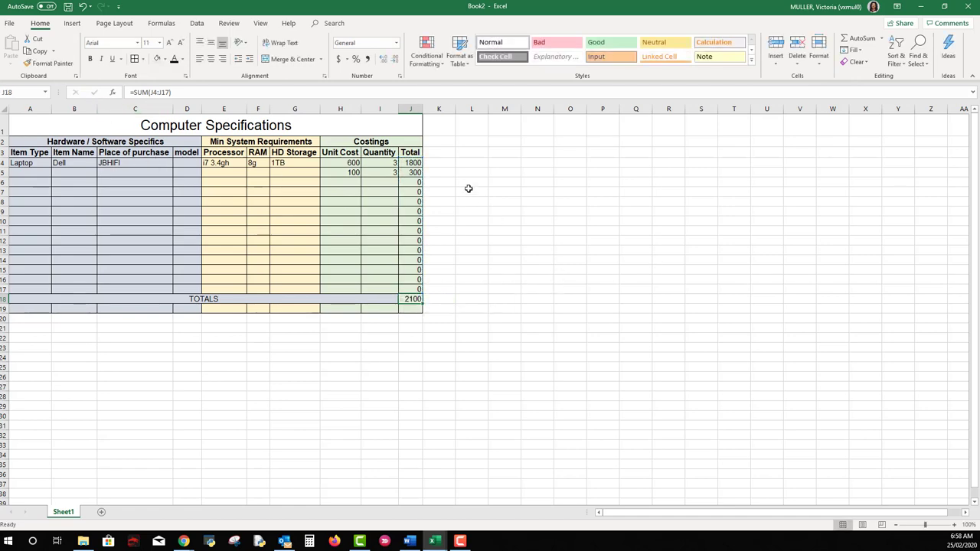
Apply the dollar Accounting number format to the Total column cells J4:J19
{"action": "left_click_drag", "start_coordinate": [415, 162], "coordinate": [411, 309]}
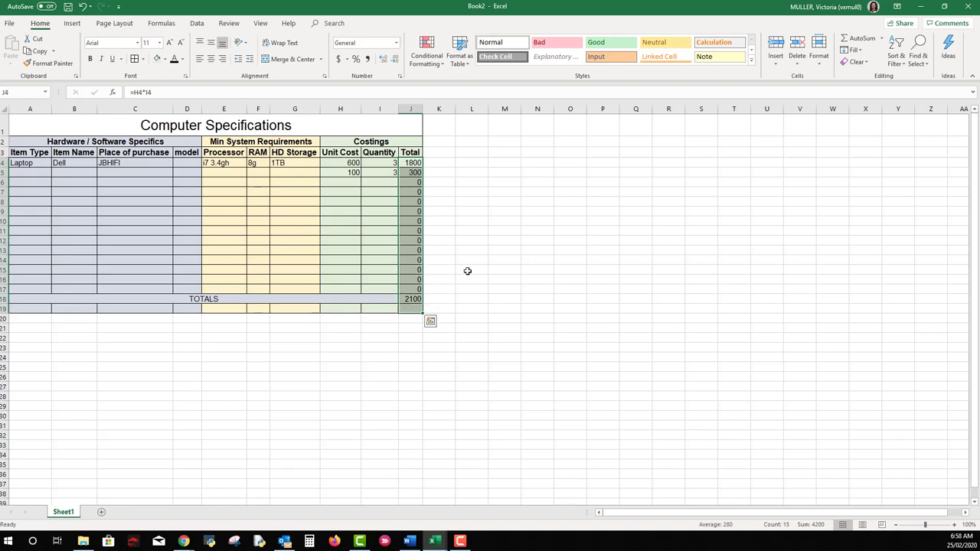
{"action": "left_click", "coordinate": [338, 59]}
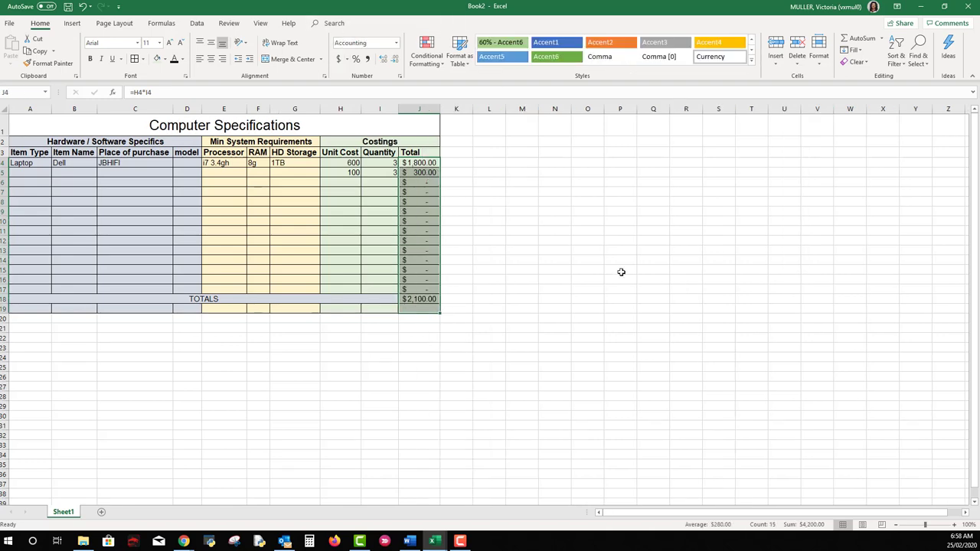
{"action": "left_click", "coordinate": [519, 222]}
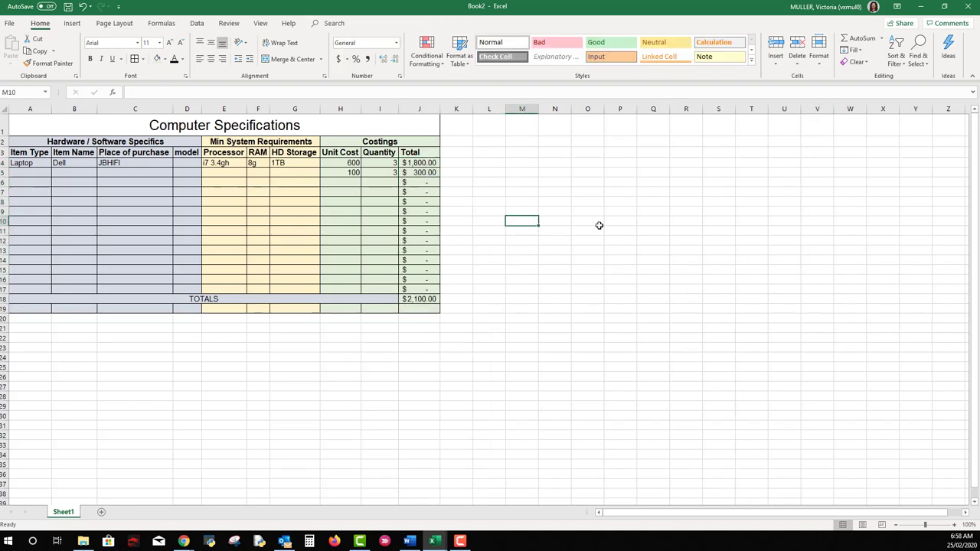